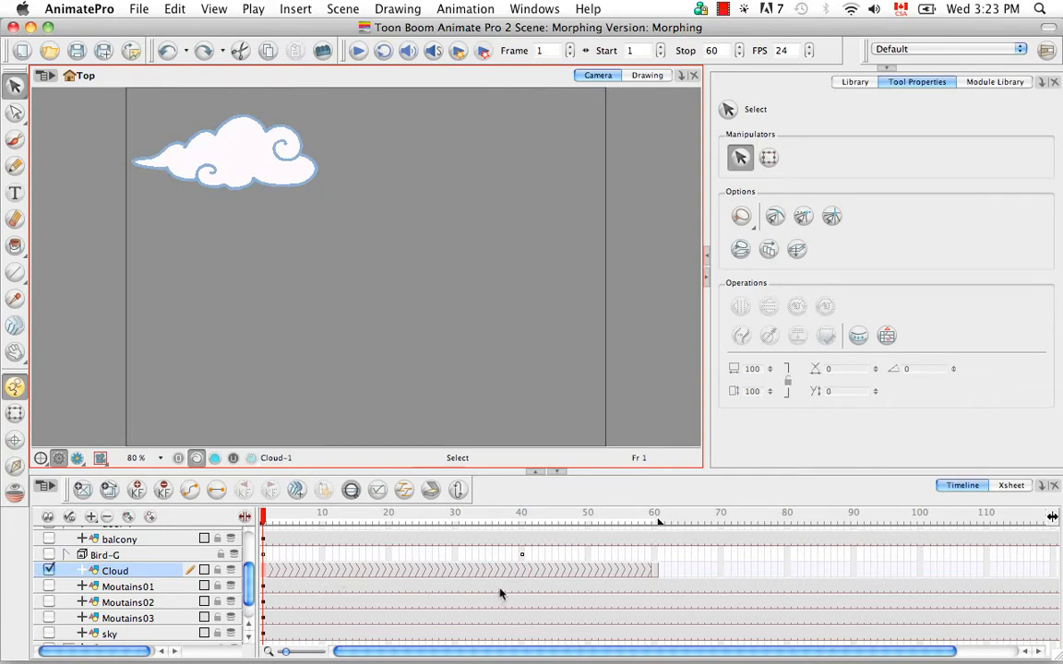
Convert the Cloud layer's morphing to drawings using the basename cl
left_click(449, 573)
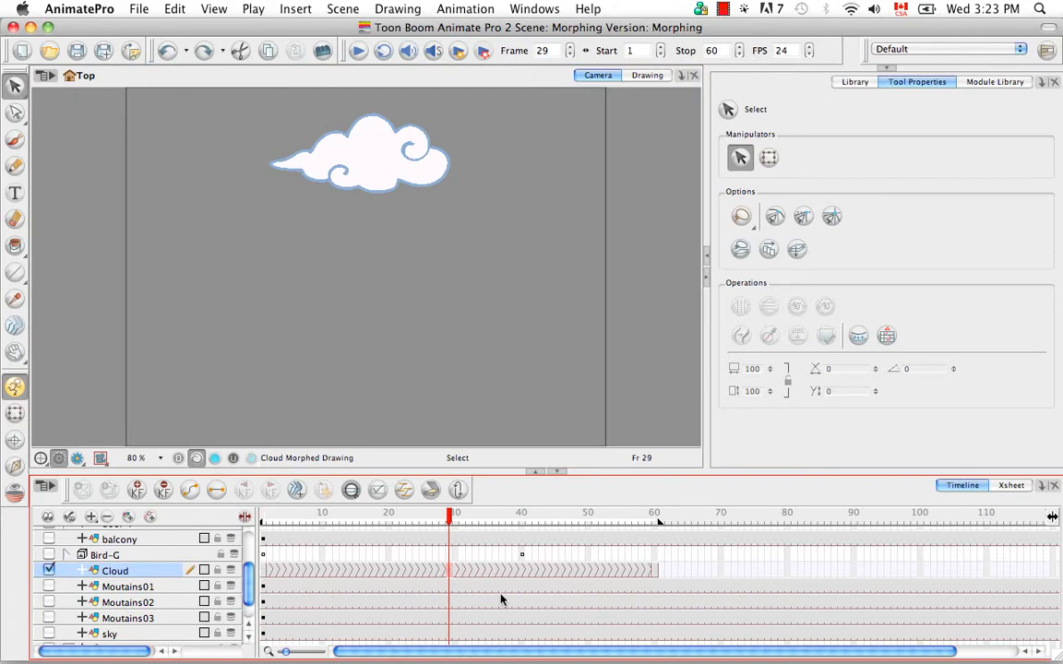
right_click(452, 569)
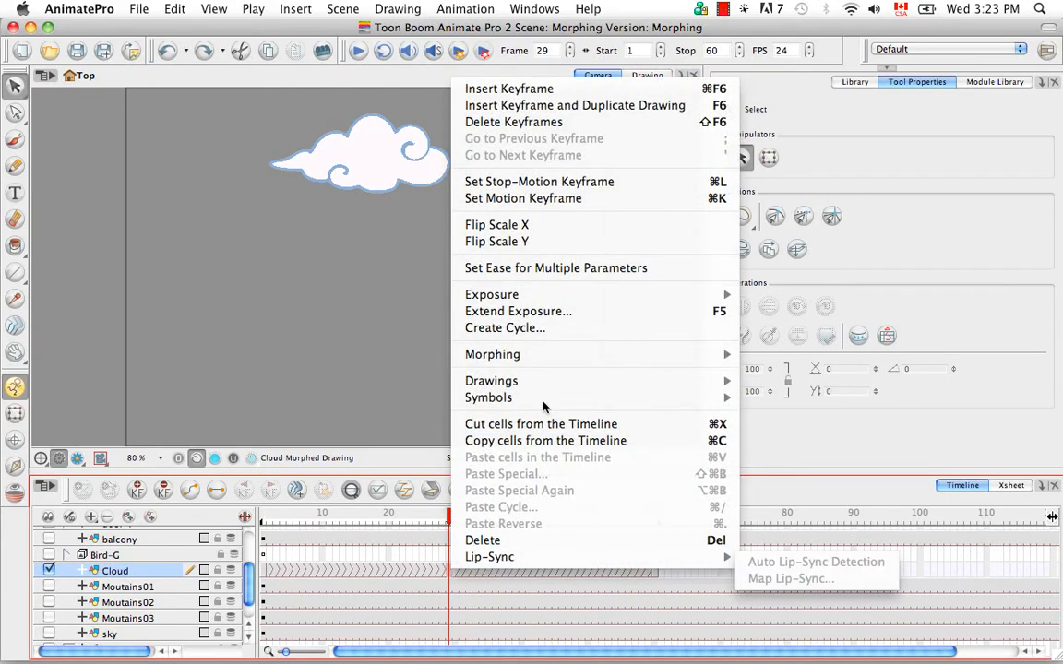
mouse_move(572, 358)
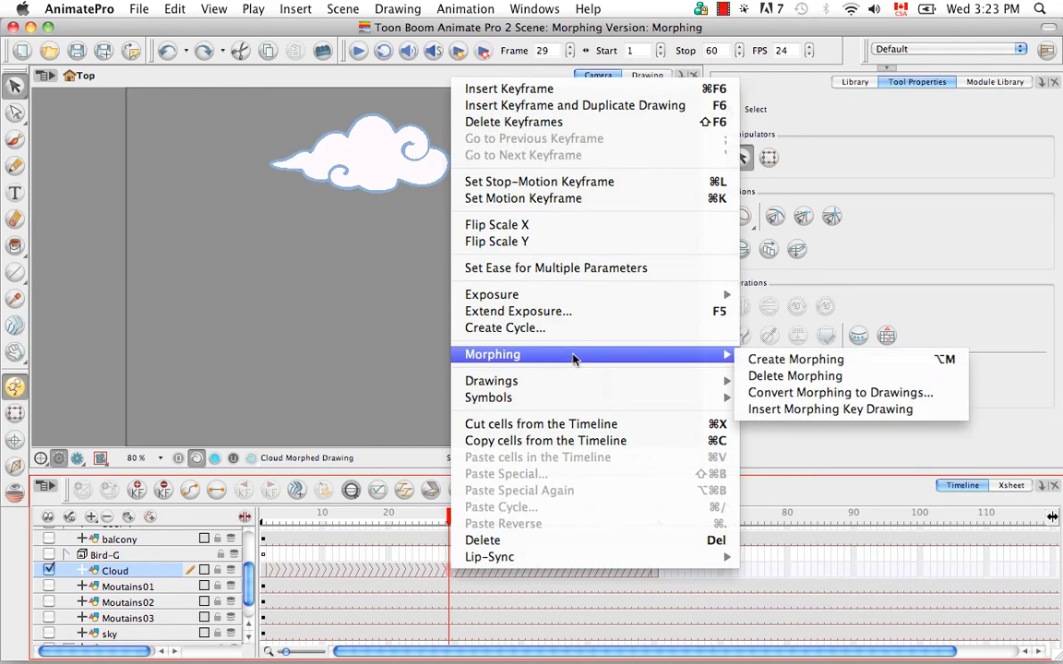
left_click(836, 393)
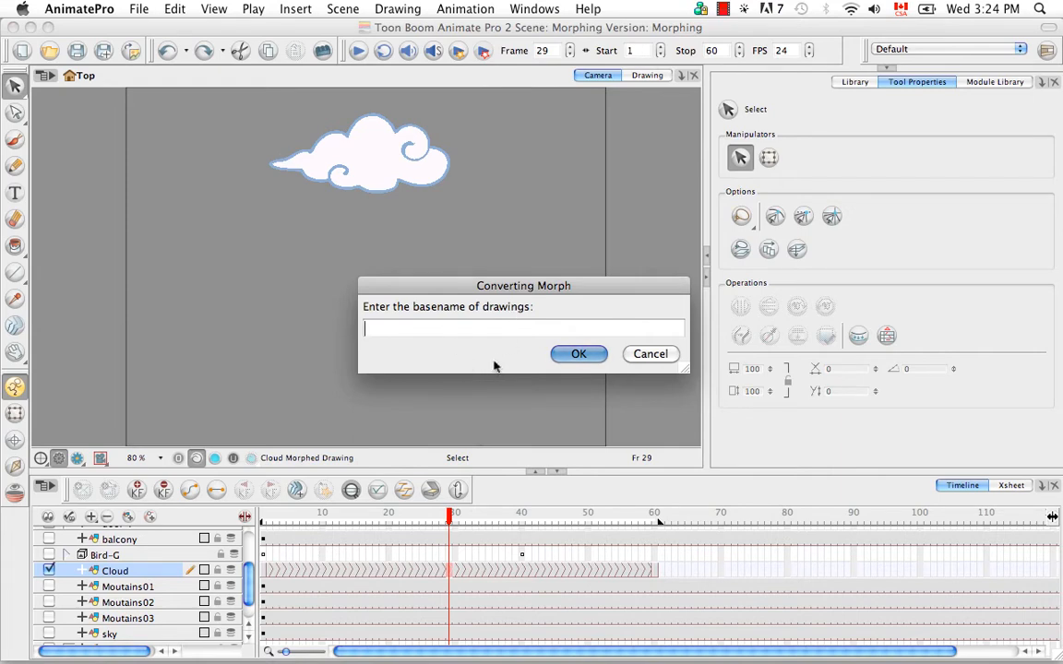
type("cl")
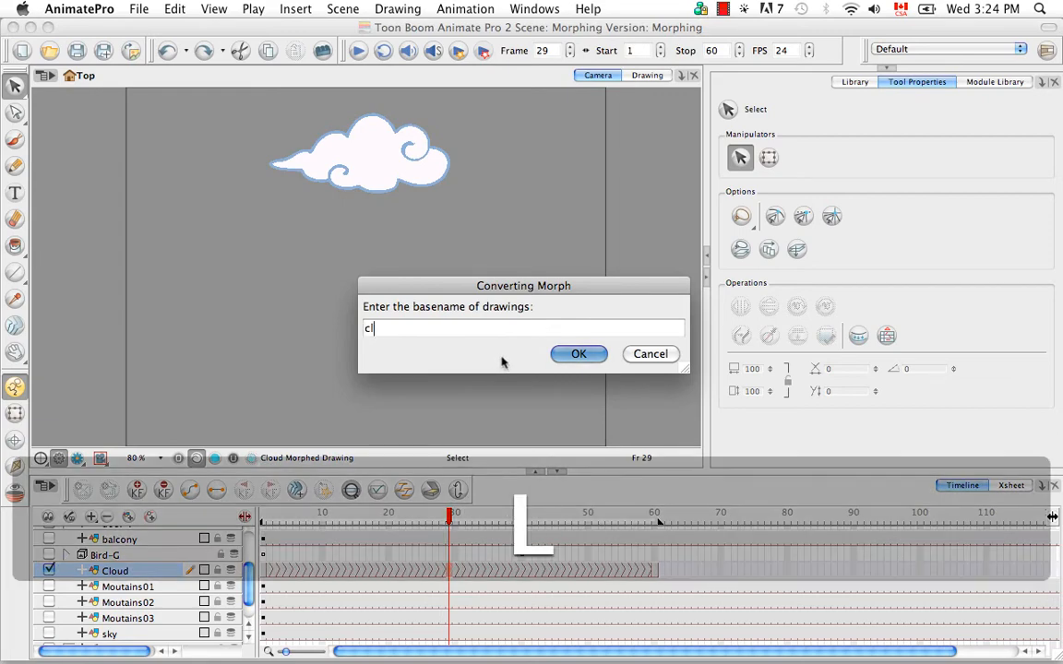
left_click(577, 355)
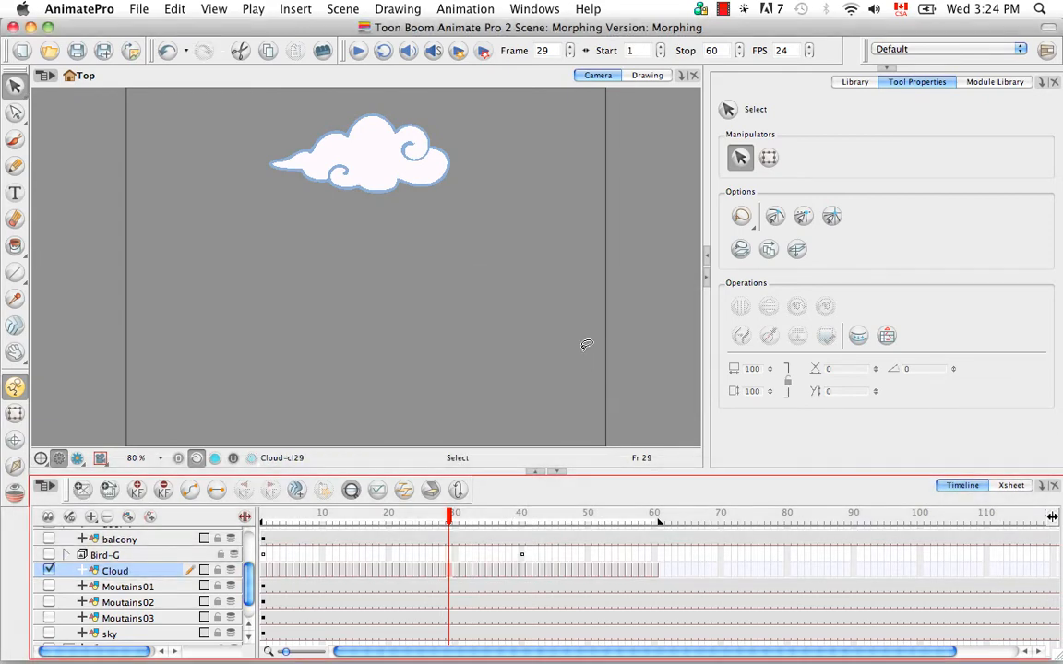
Examine the converted Cloud drawings in the Timeline and Xsheet, undoing and redoing the conversion to compare it with the morph
left_click_drag(263, 574, 309, 574)
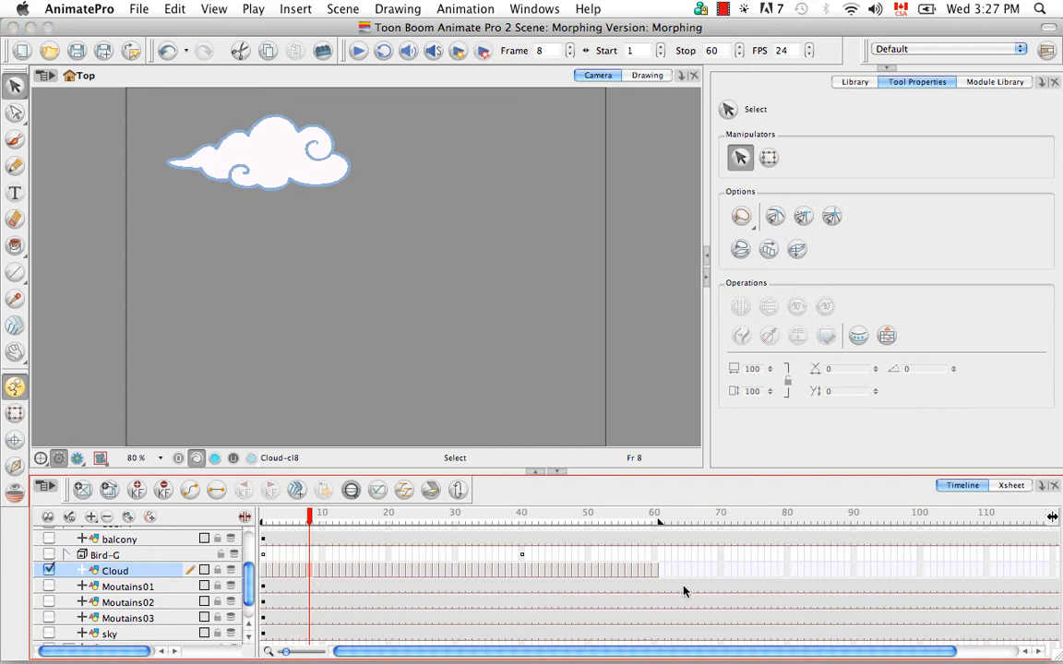
left_click(1011, 487)
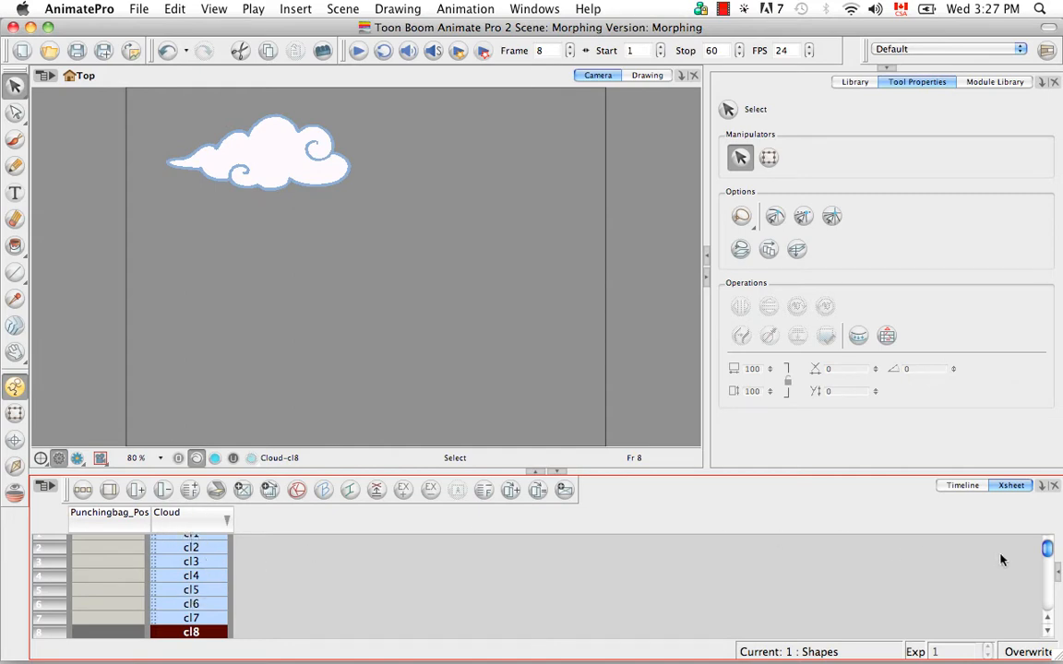
mouse_move(1048, 550)
left_mouse_down()
mouse_move(1048, 577)
mouse_move(1047, 548)
left_mouse_up()
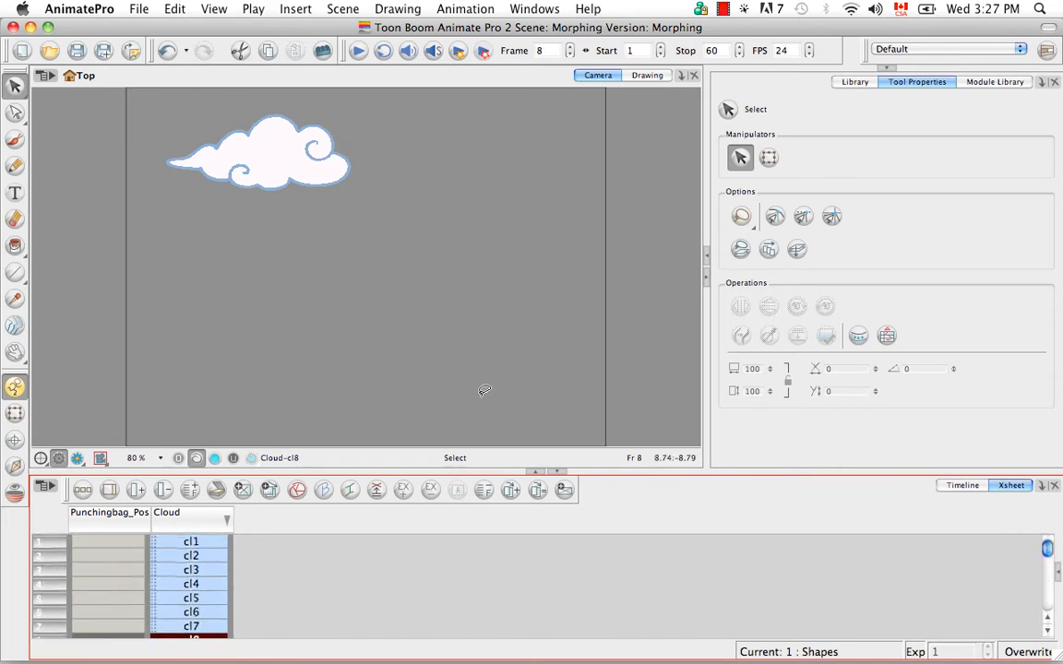
left_click(165, 50)
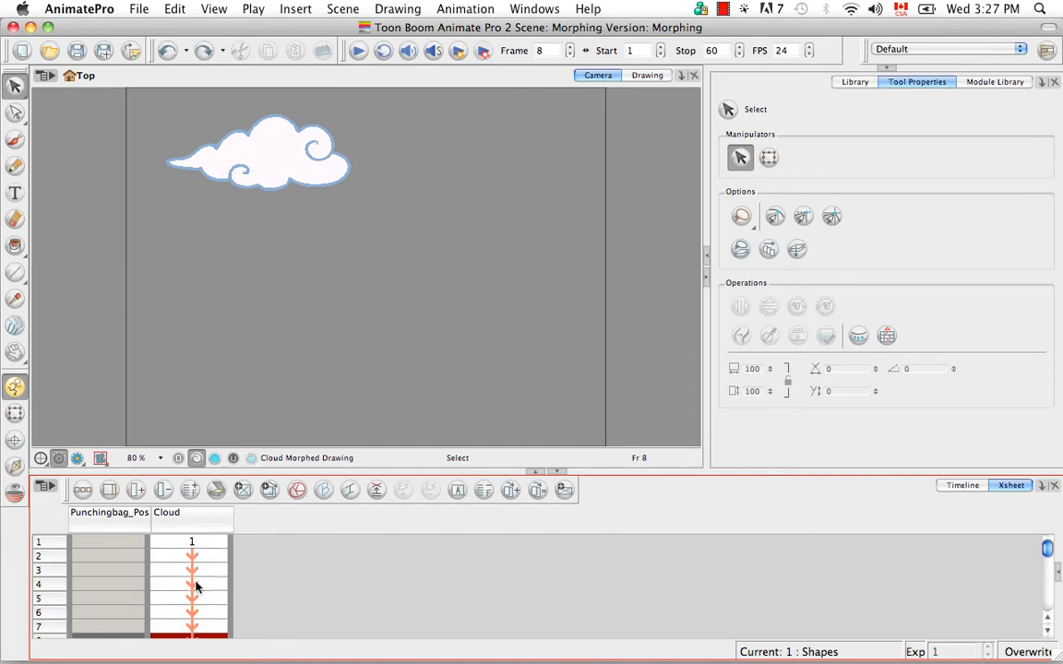
left_click(203, 49)
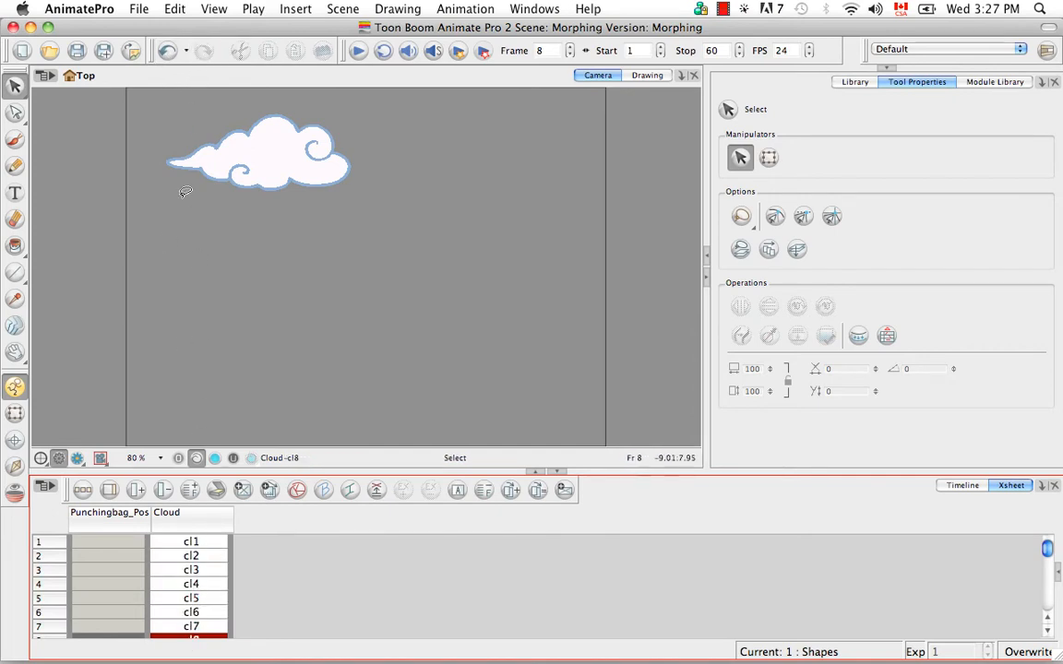
Check the Cloud drawings cl1 and cl6 in the Xsheet, return to the Timeline and undo the morph conversion
left_click(201, 544)
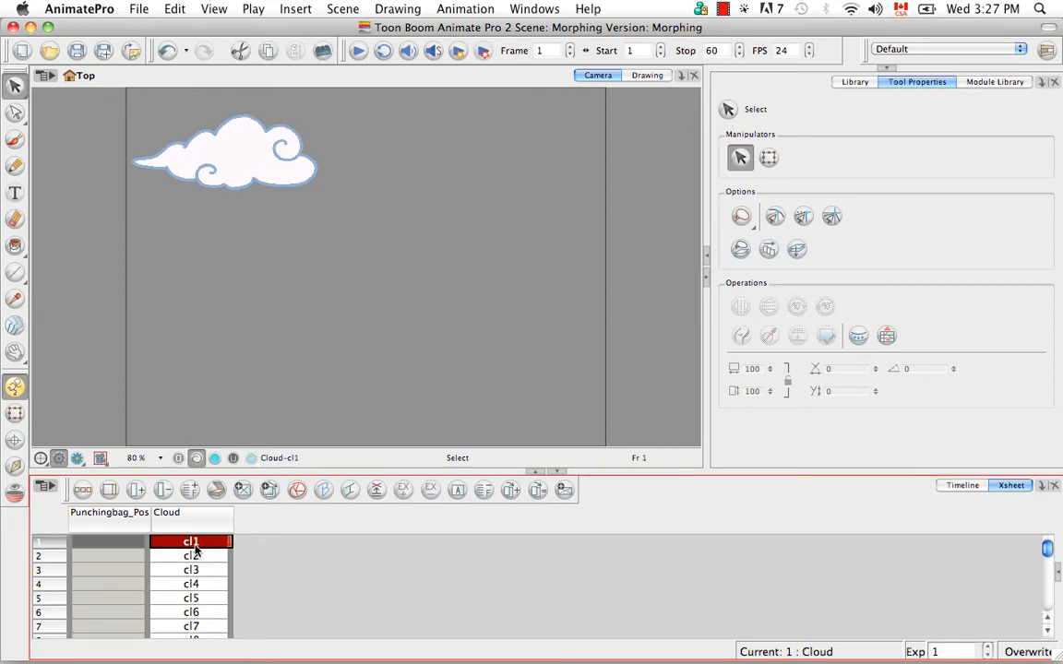
left_click(207, 612)
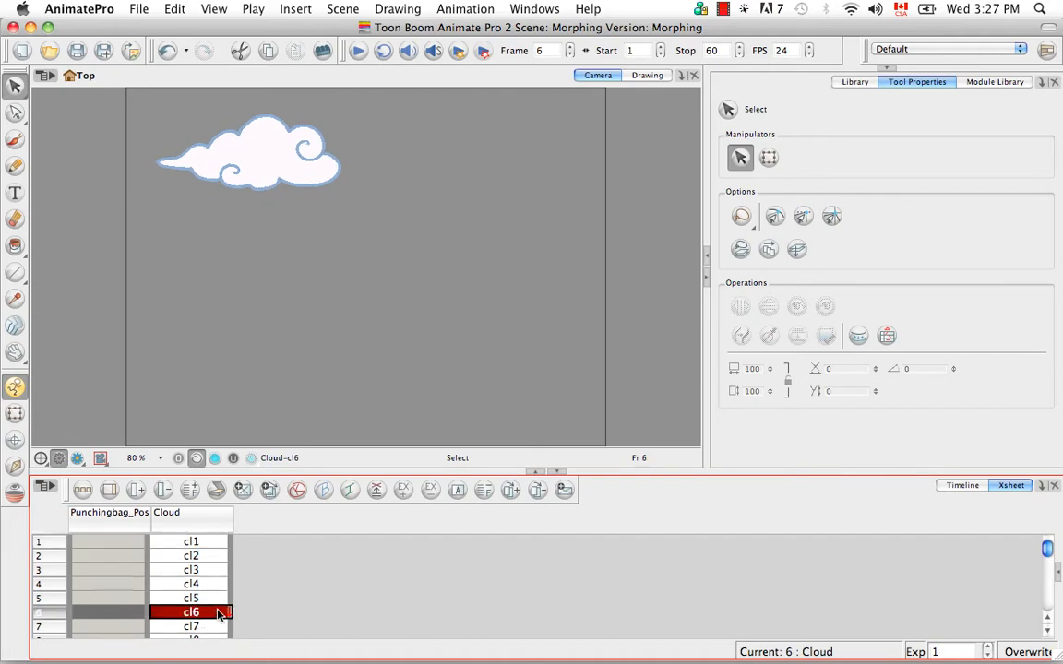
left_click(962, 486)
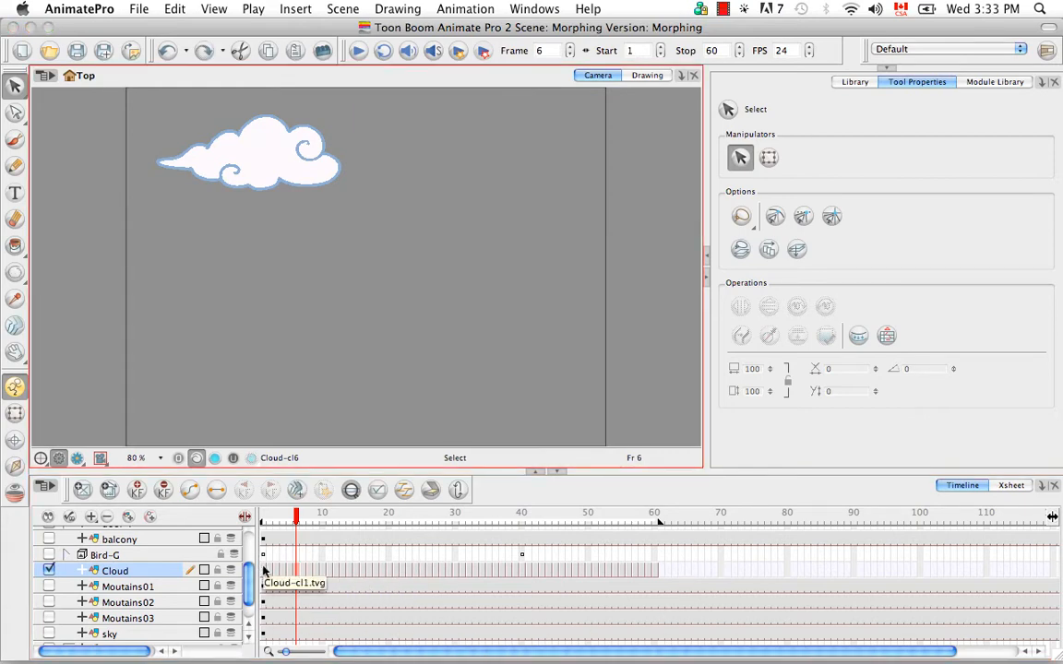
key("super+z")
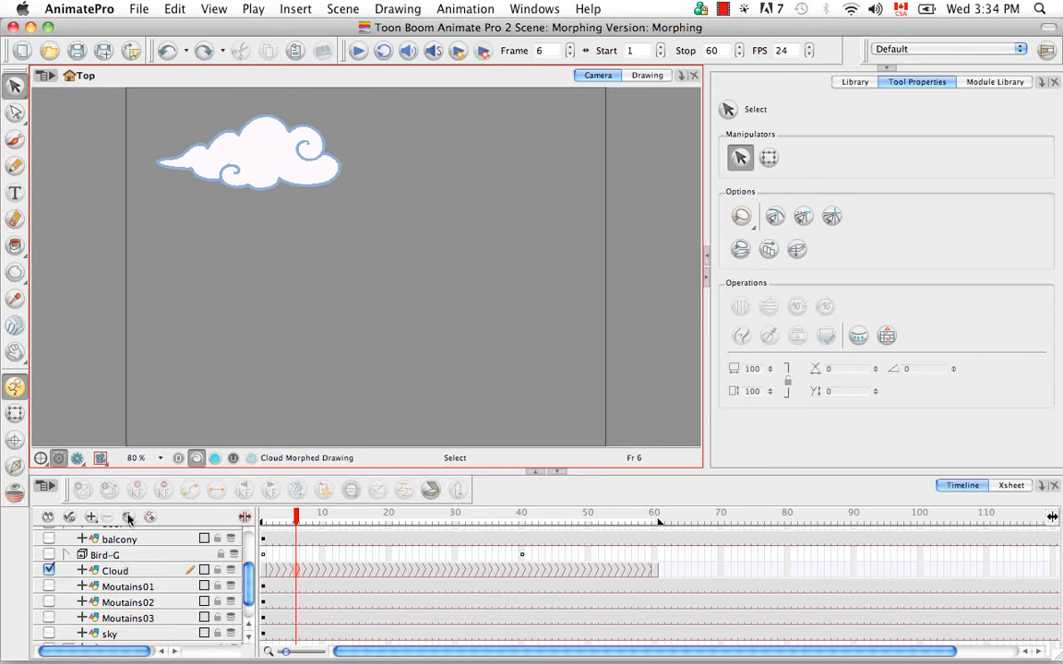
Add a drawing layer named Donut and hide the Cloud layer
scroll(129, 554, "up", 1)
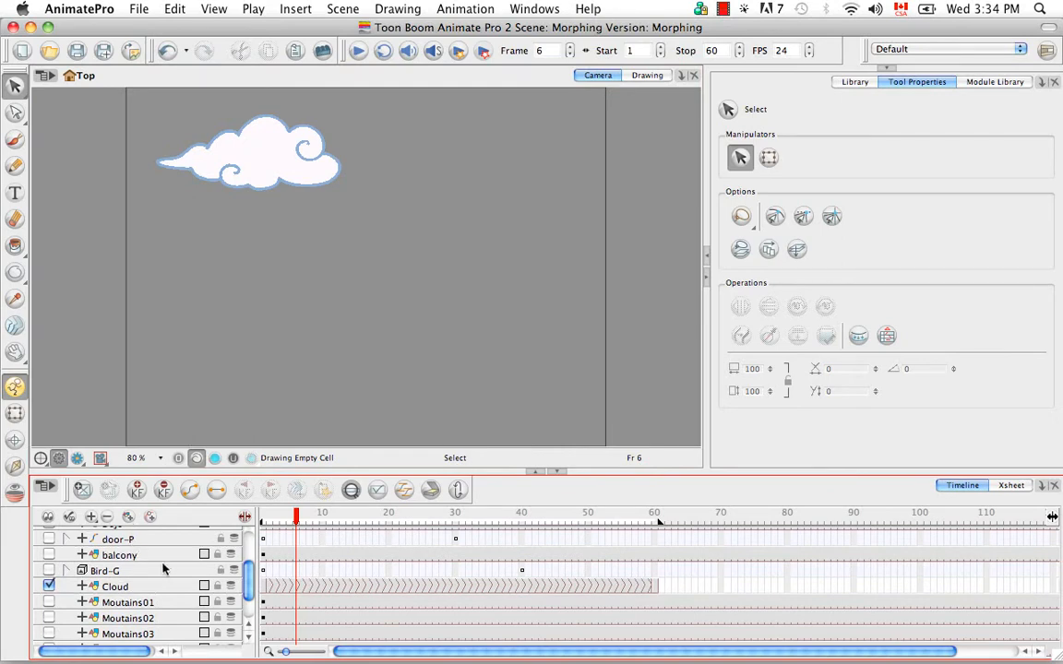
mouse_move(251, 581)
left_mouse_down()
mouse_move(252, 598)
mouse_move(248, 534)
left_mouse_up()
double_click(120, 535)
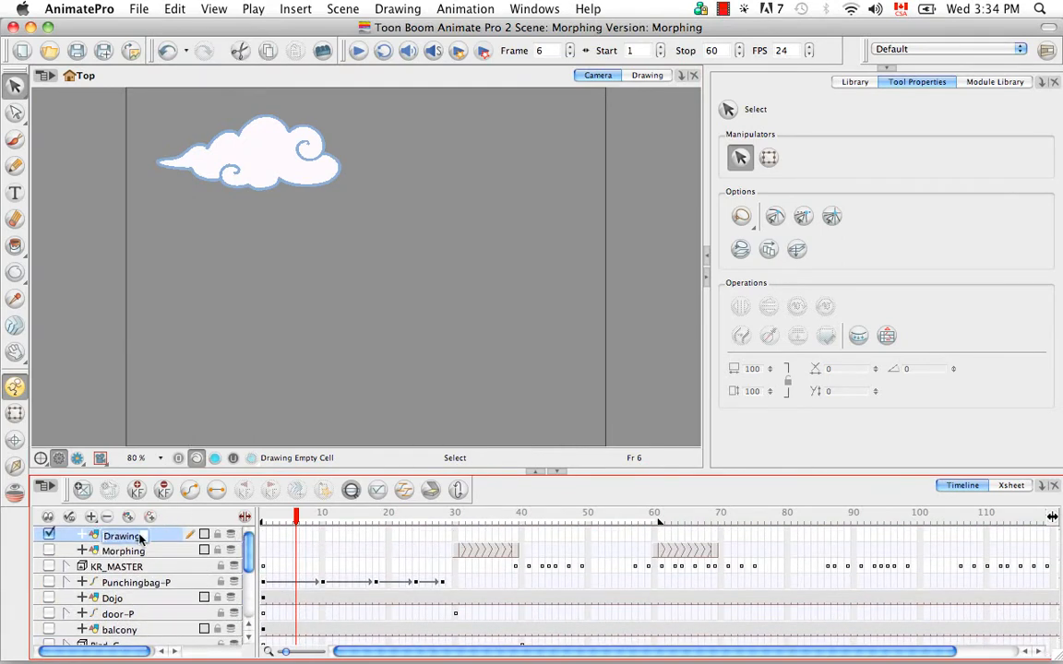
key("BackSpace")
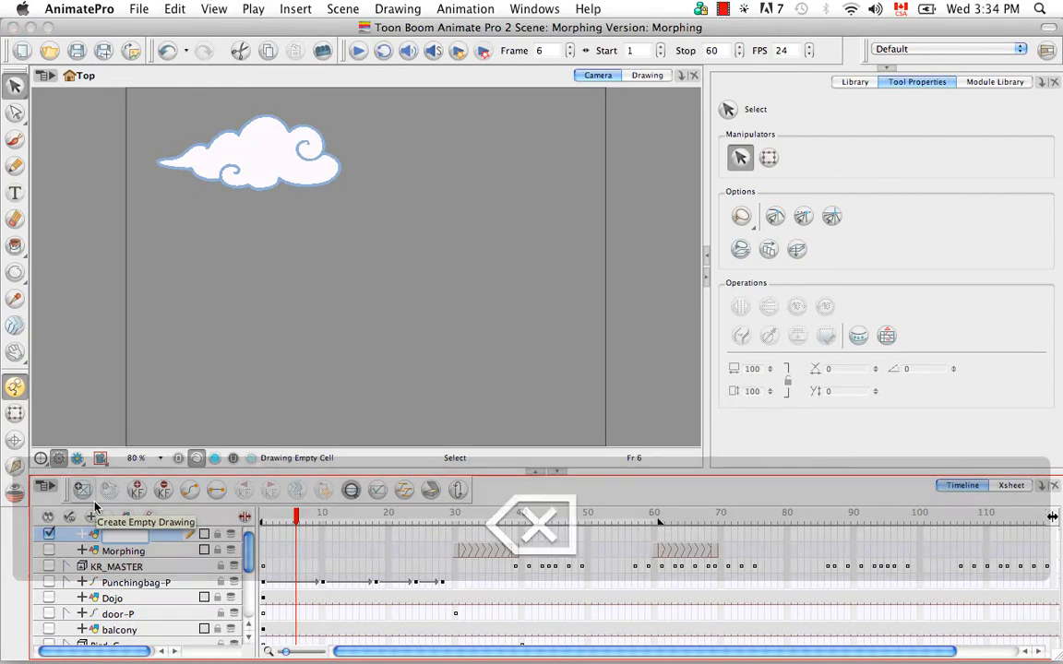
type("Donut")
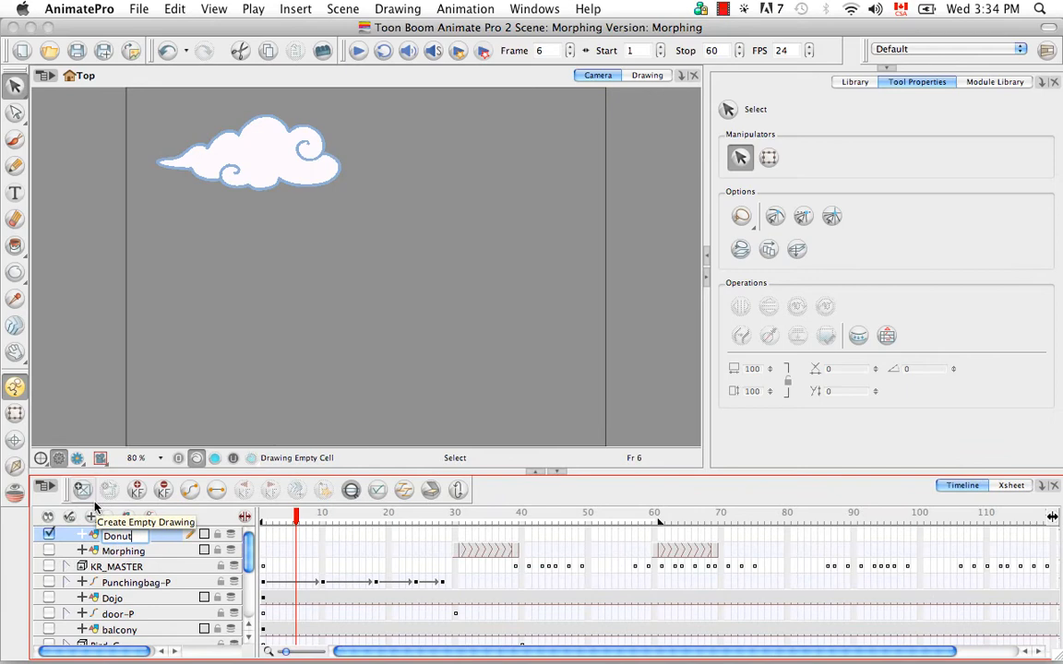
key("Return")
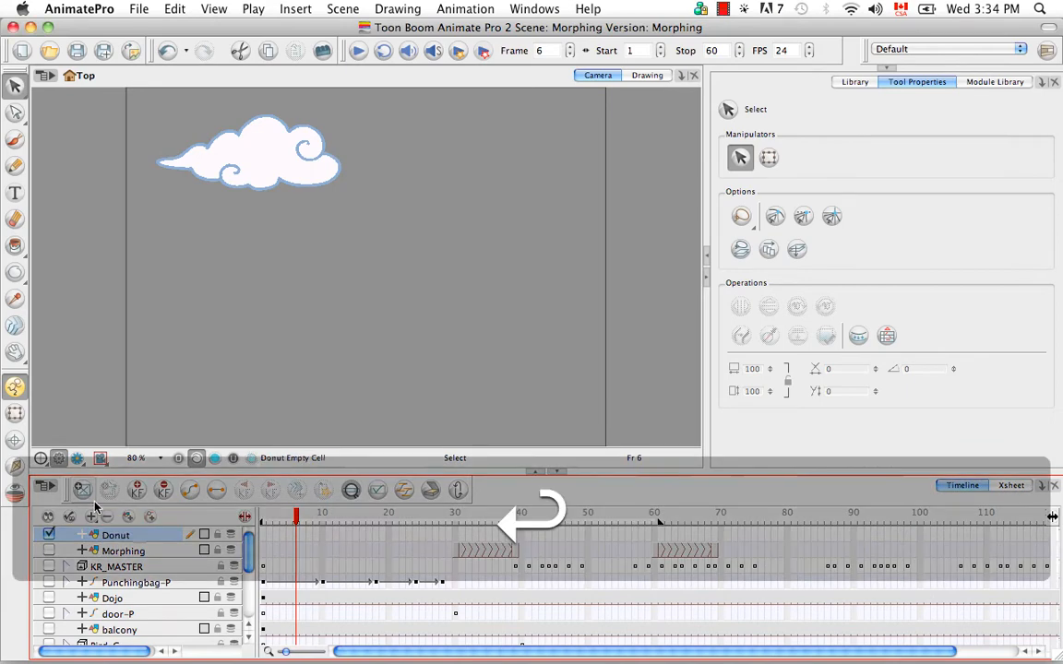
mouse_move(250, 556)
left_mouse_down()
mouse_move(250, 568)
mouse_move(249, 554)
left_mouse_up()
left_click(49, 635)
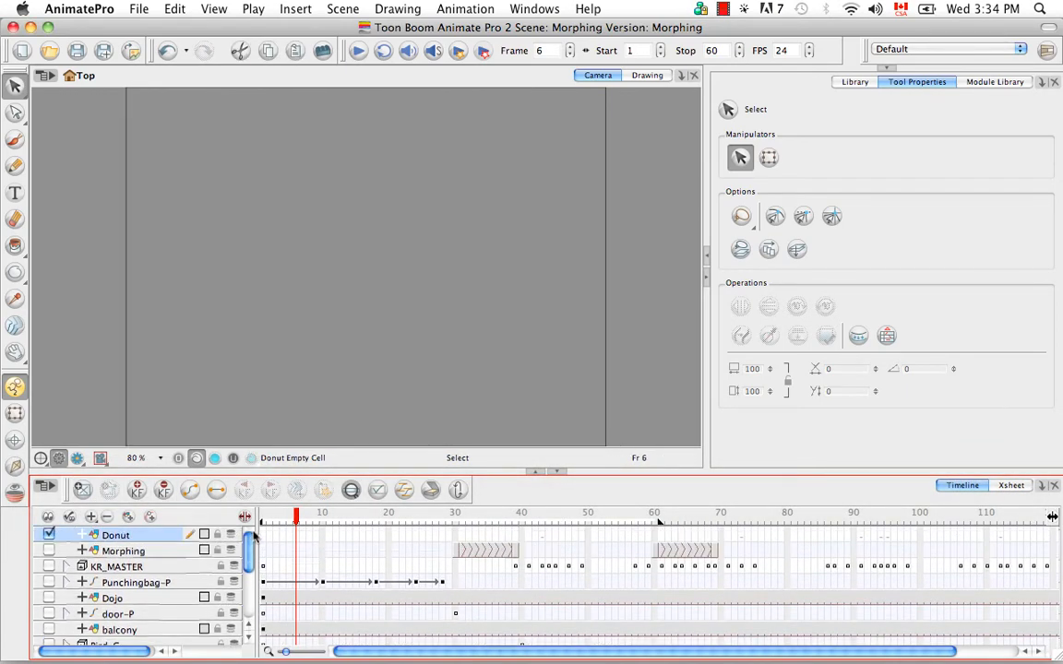
Brush a donut made of two concentric circles in the Outline colour on frame 1 of the Donut layer
left_click(15, 138)
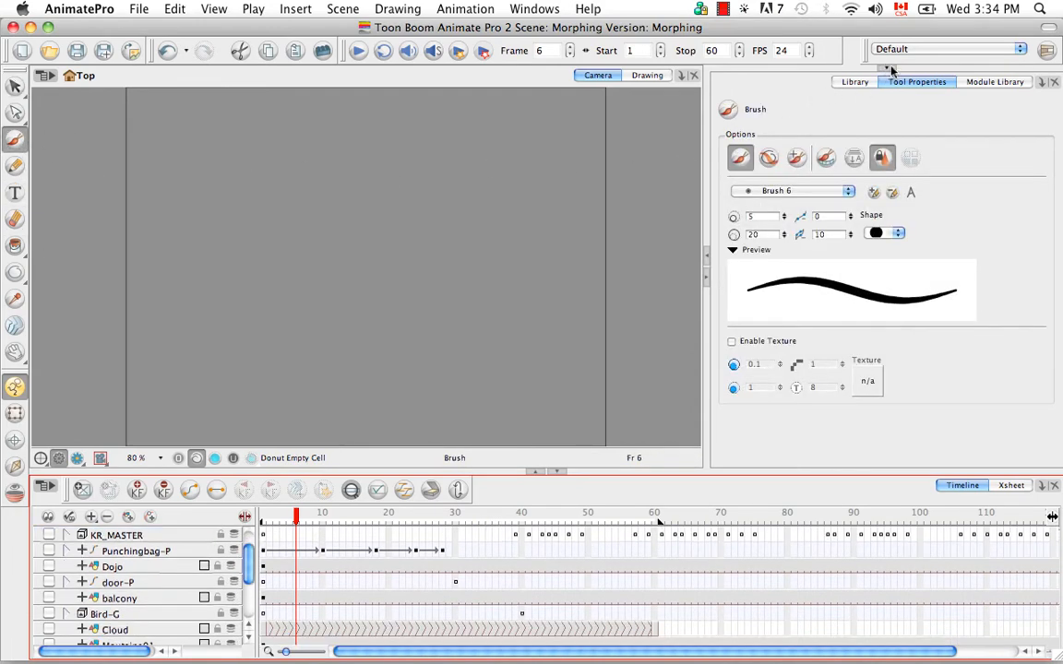
left_click(885, 67)
left_click(753, 147)
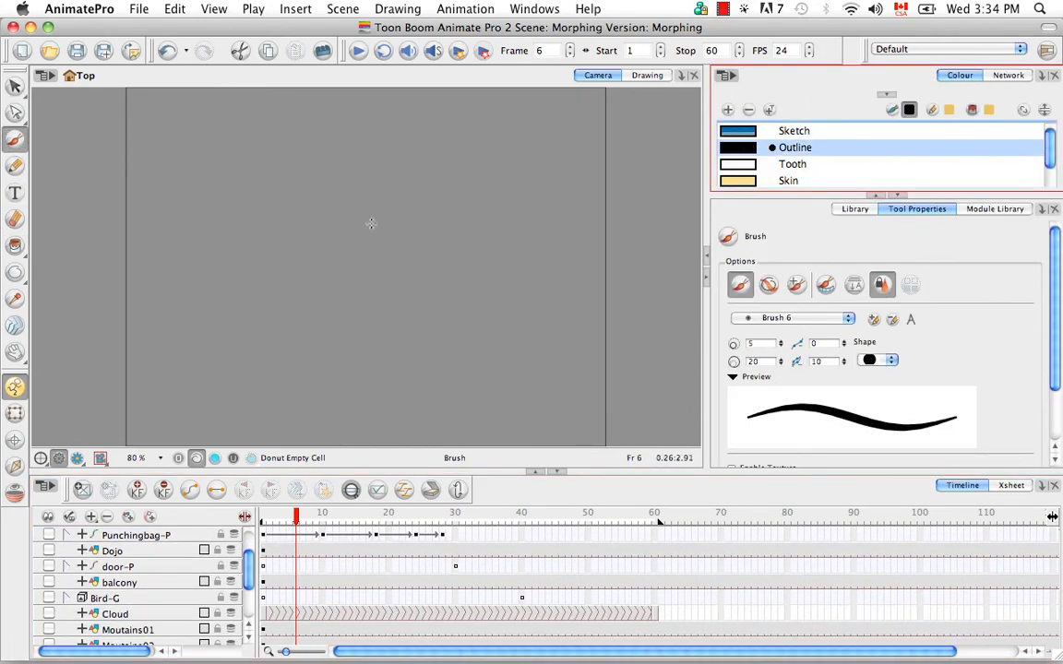
key("alt+super")
left_click_drag(433, 228, 360, 223)
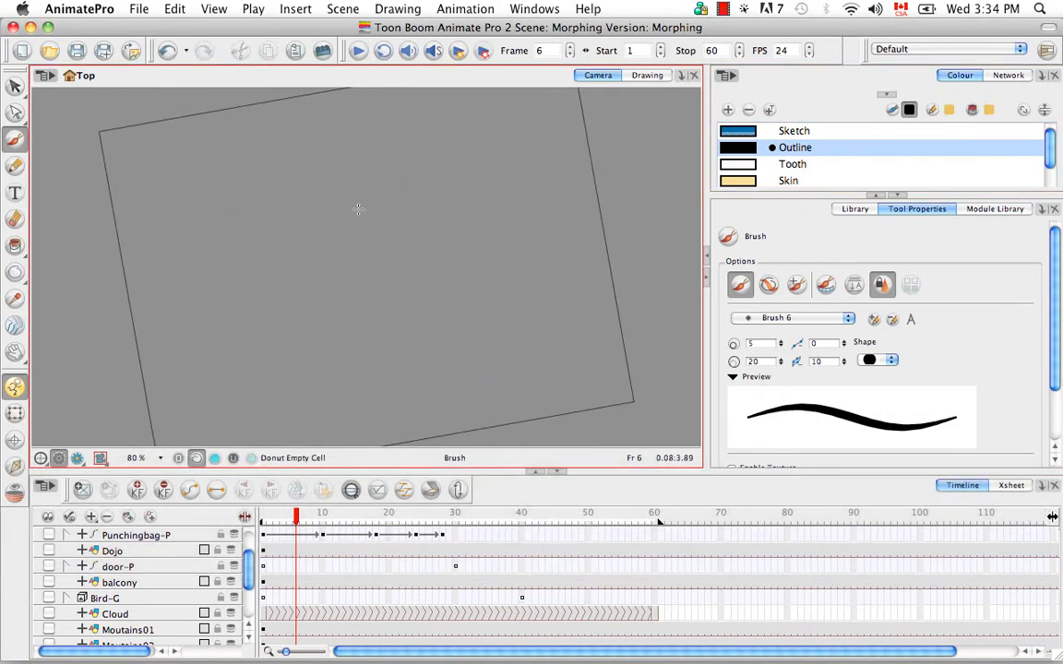
left_click_drag(250, 565, 252, 520)
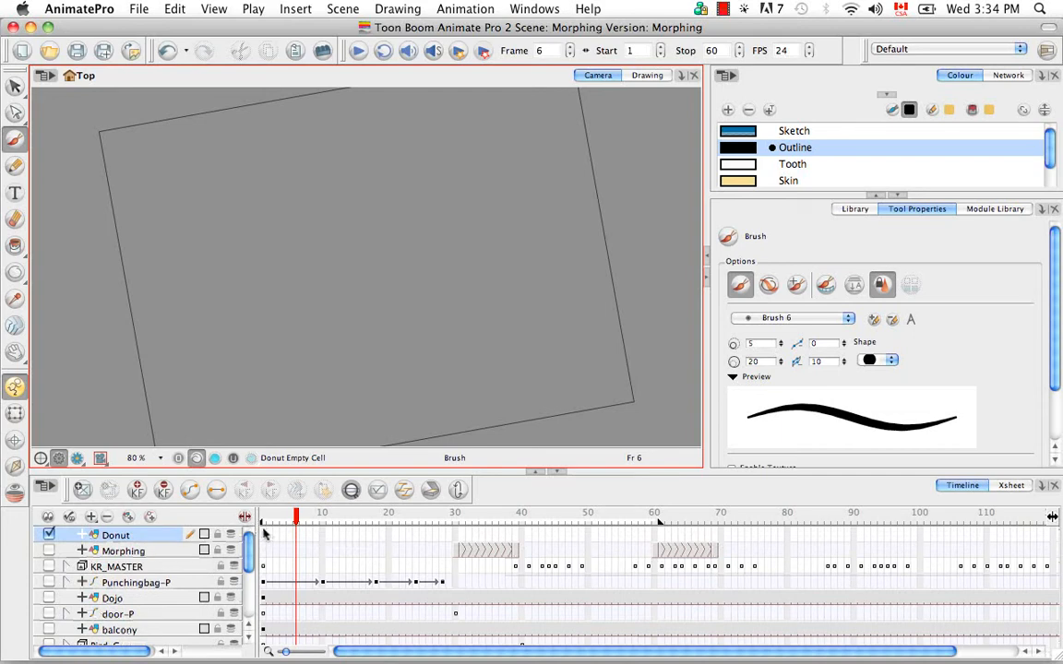
left_click(264, 534)
mouse_move(342, 214)
left_mouse_down()
mouse_move(317, 228)
mouse_move(362, 305)
mouse_move(384, 244)
mouse_move(350, 214)
mouse_move(339, 249)
left_mouse_up()
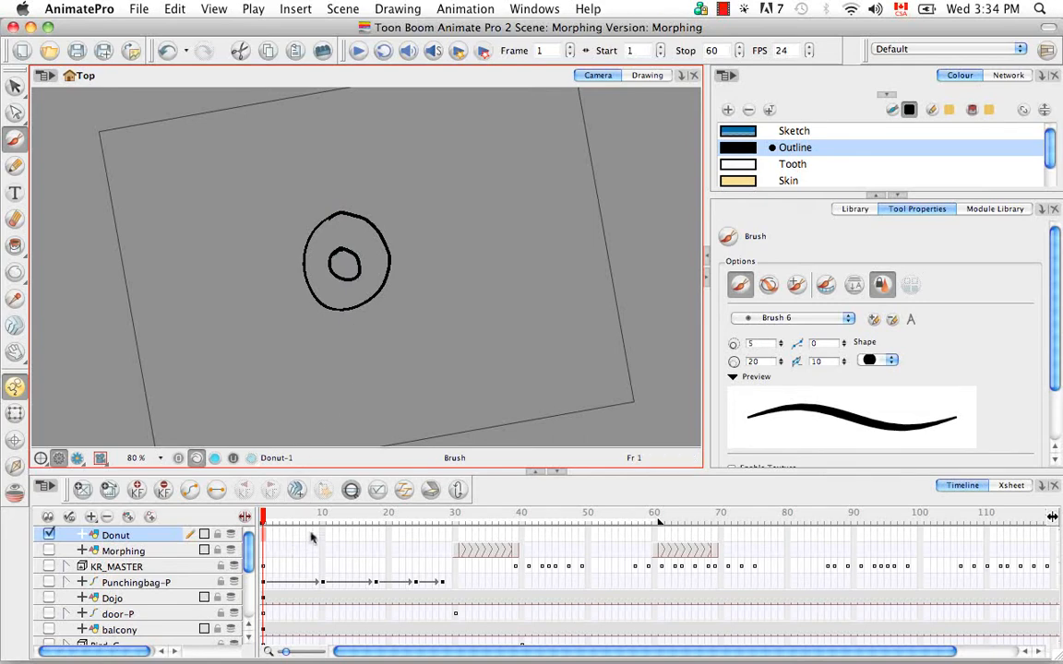
Brush a narrower, turned donut on frame 10 and switch on onion skin from frame 9 to compare both drawings
left_click(322, 538)
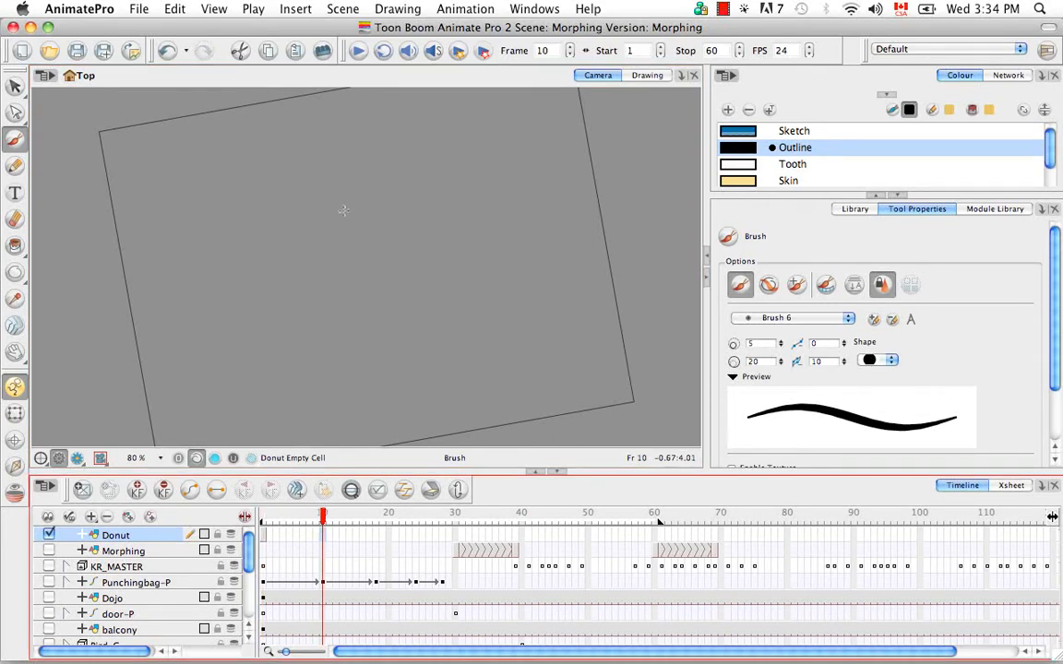
mouse_move(343, 210)
left_mouse_down()
mouse_move(318, 267)
mouse_move(355, 297)
mouse_move(370, 268)
mouse_move(353, 217)
mouse_move(329, 212)
mouse_move(342, 240)
left_mouse_up()
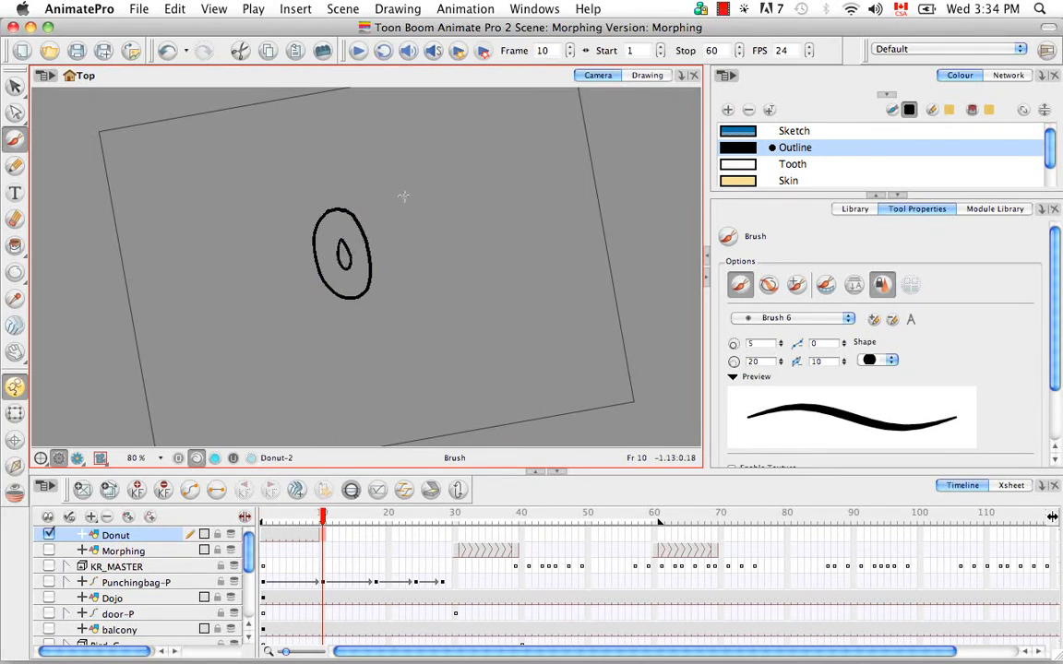
left_click(316, 517)
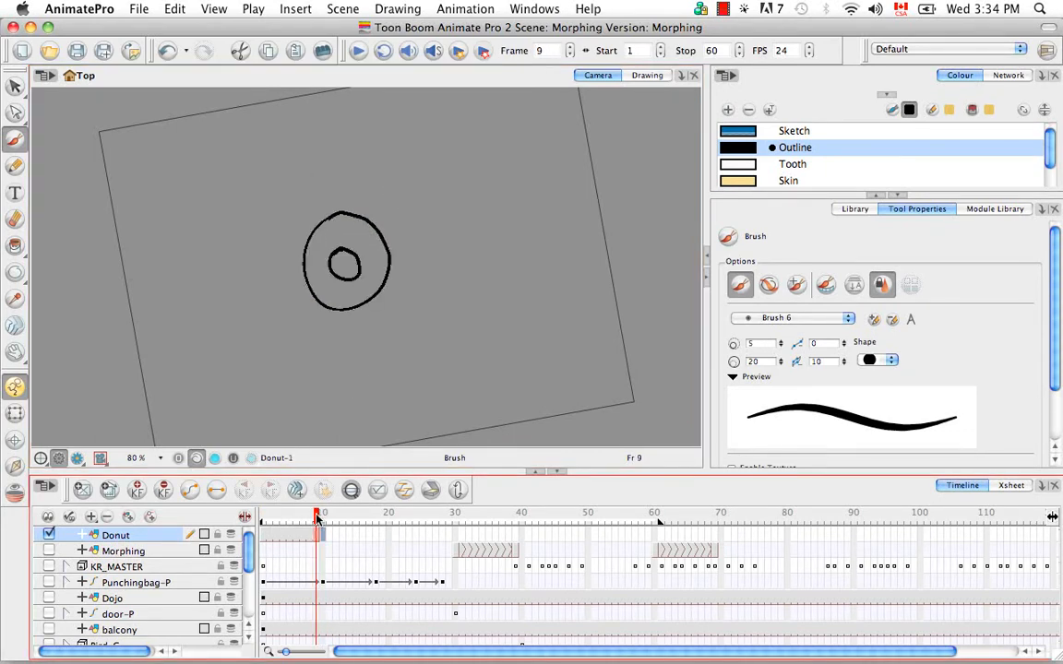
left_click_drag(317, 518, 317, 517)
left_click(15, 494)
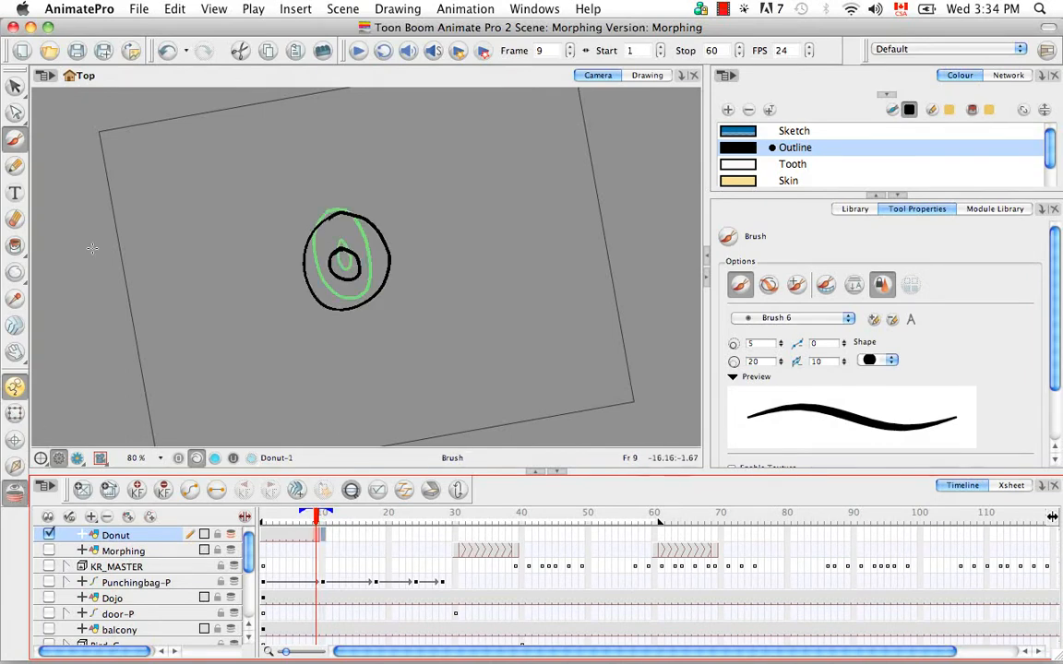
Move the first donut drawing up to align with the onion-skinned narrow donut and slightly reduce its height from the upper edge
left_click(15, 87)
key("shift+m")
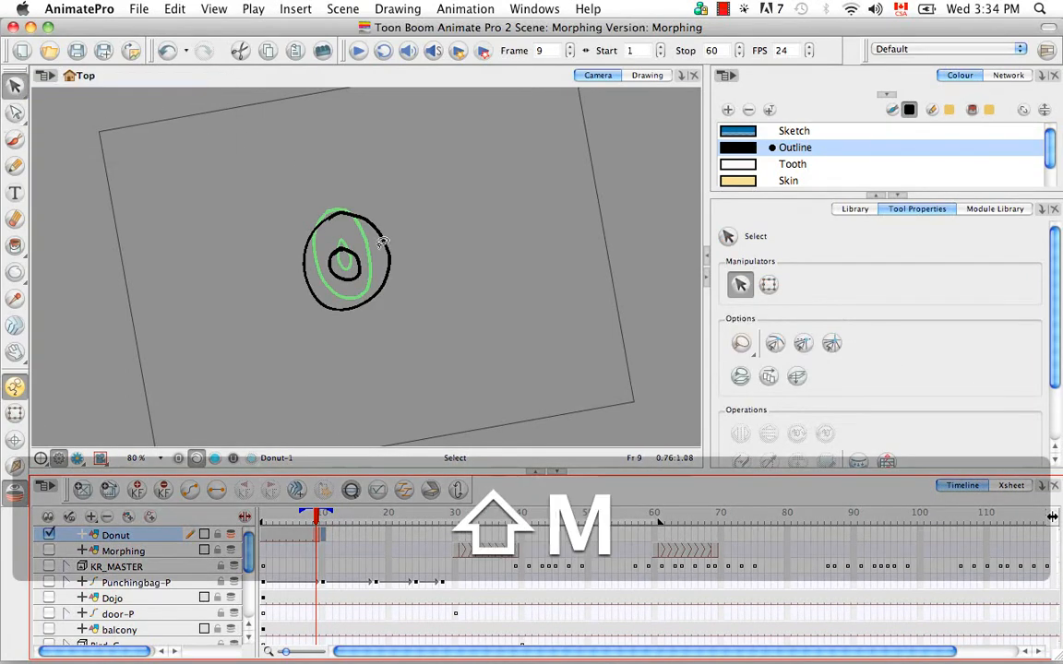
left_click(404, 443)
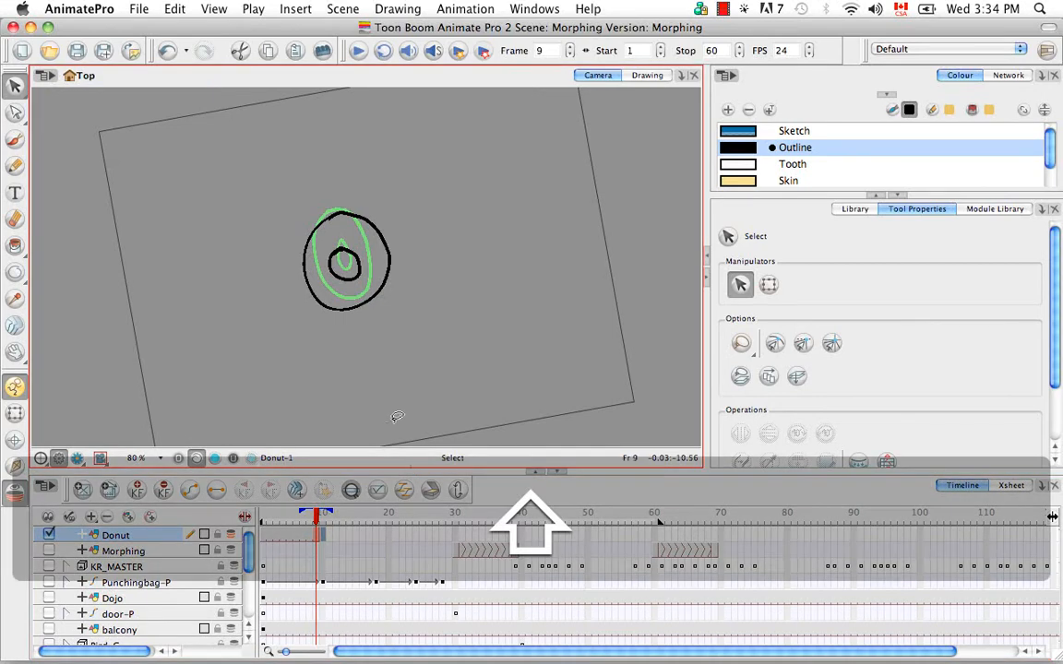
key("shift+m")
left_click(364, 289)
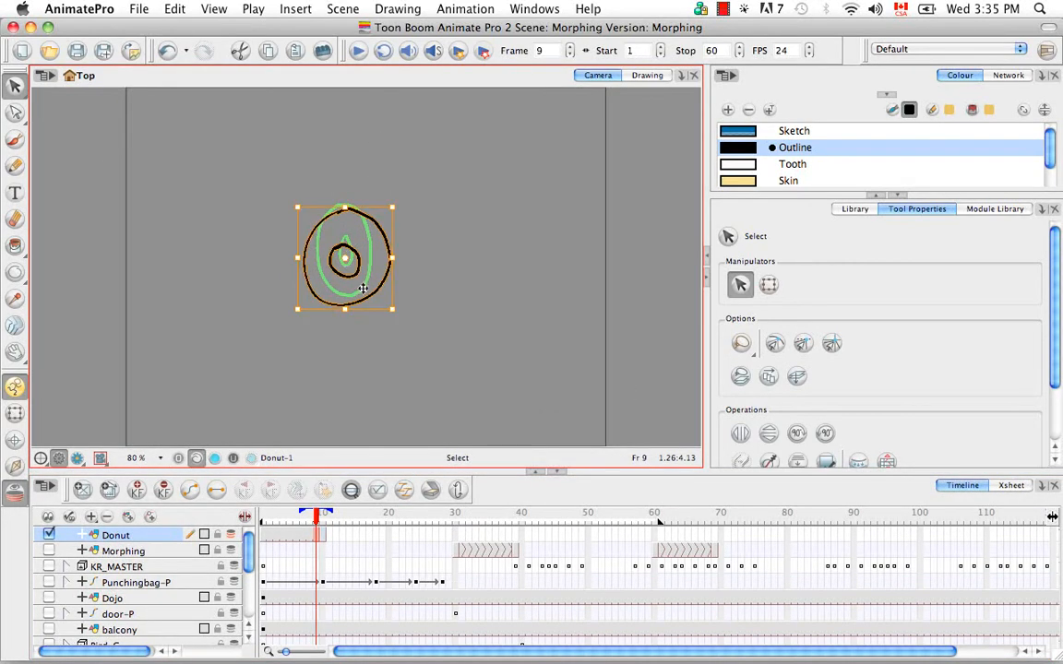
left_click_drag(363, 298, 360, 290)
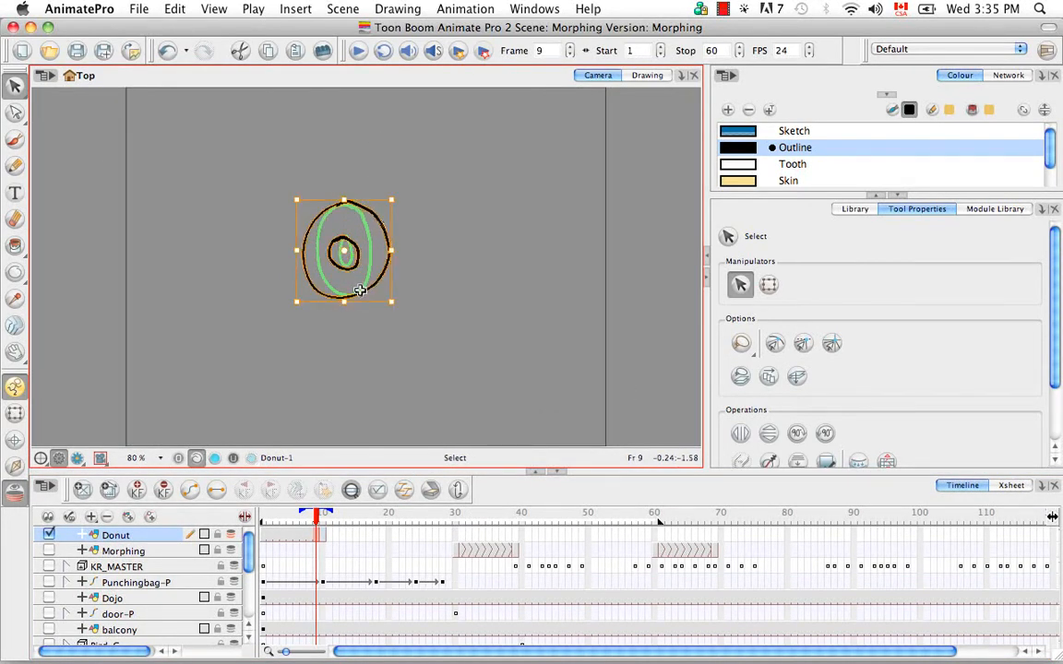
left_click_drag(345, 198, 343, 202)
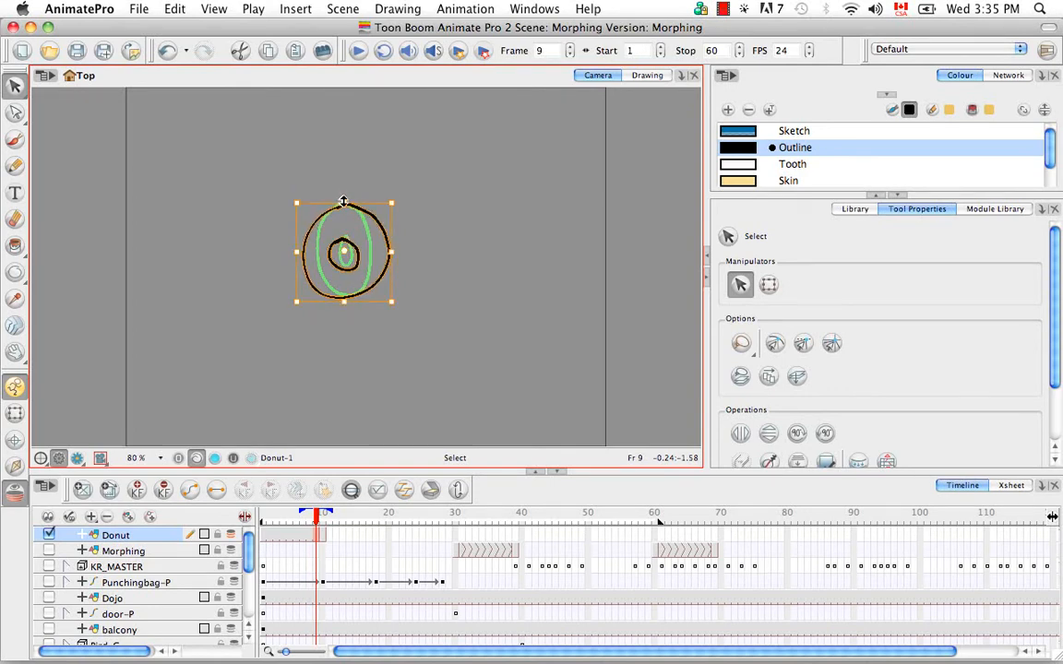
Fill the ring of both donut drawings, the round one and the narrow one on frame 10, with the Skin colour
left_click(337, 323)
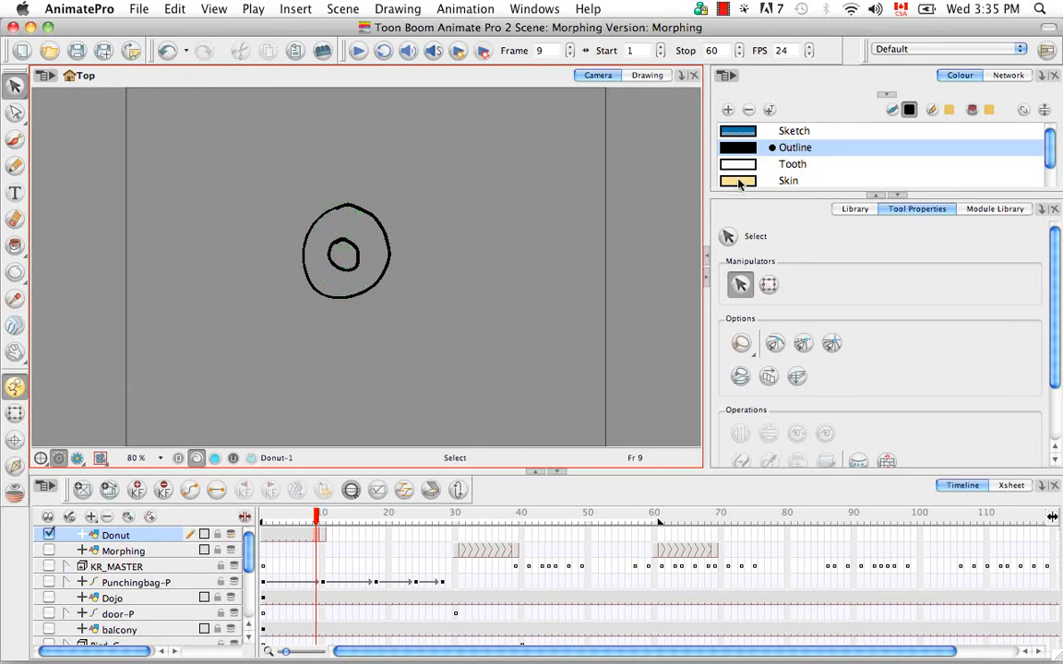
left_click(789, 180)
left_click(15, 245)
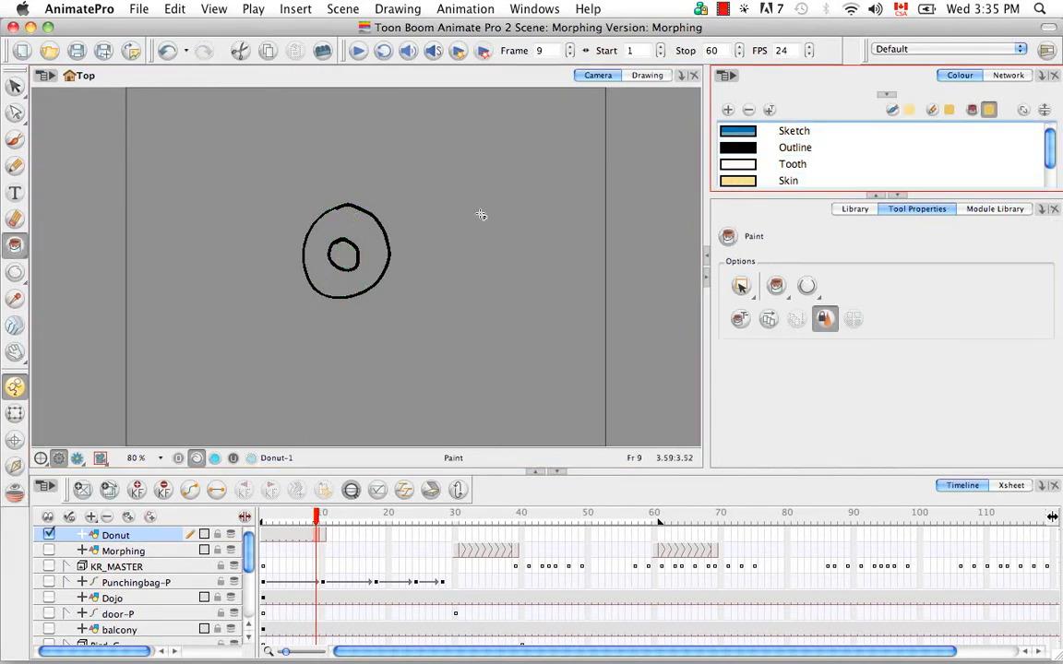
left_click(321, 242)
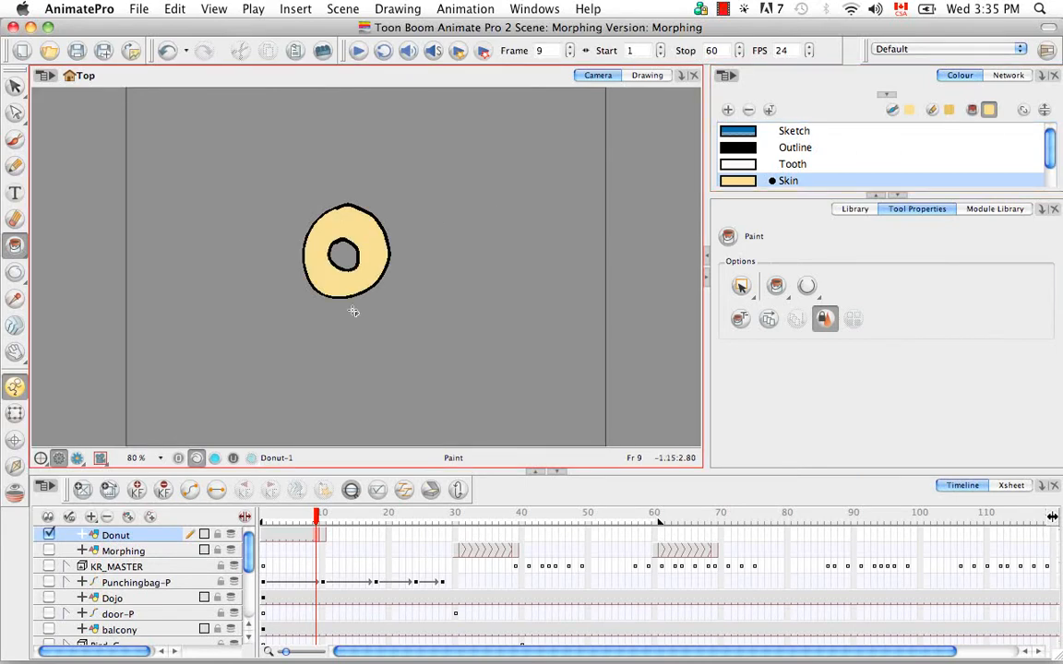
left_click(324, 536)
left_click(368, 251)
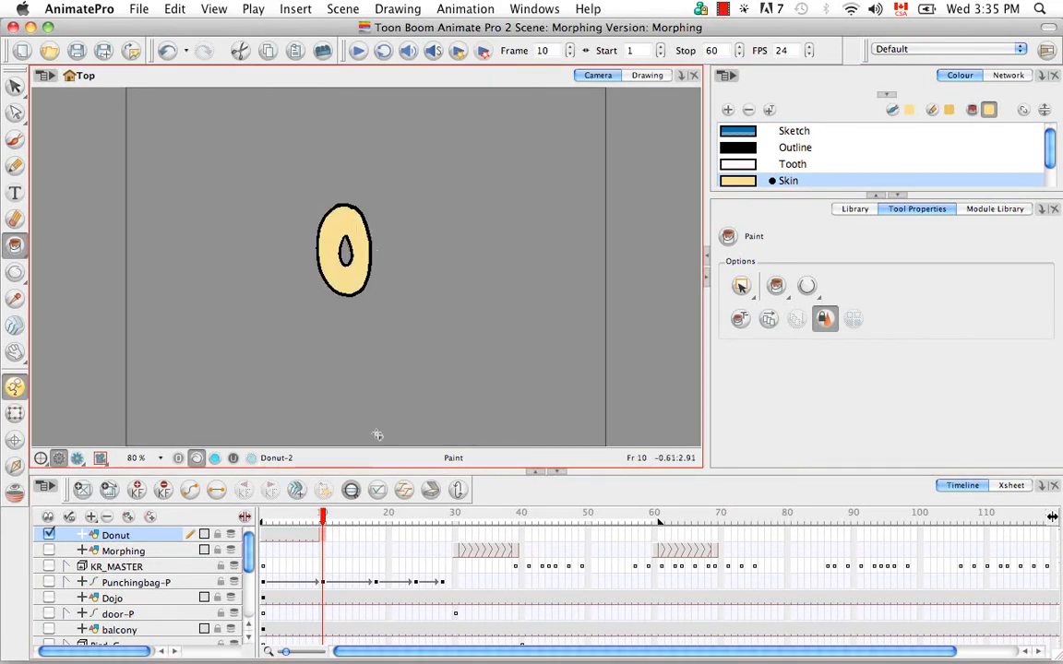
Create a morph between the two donut drawings from frame 7 and scrub through the inbetween frames to check the hole
left_click_drag(323, 520, 302, 519)
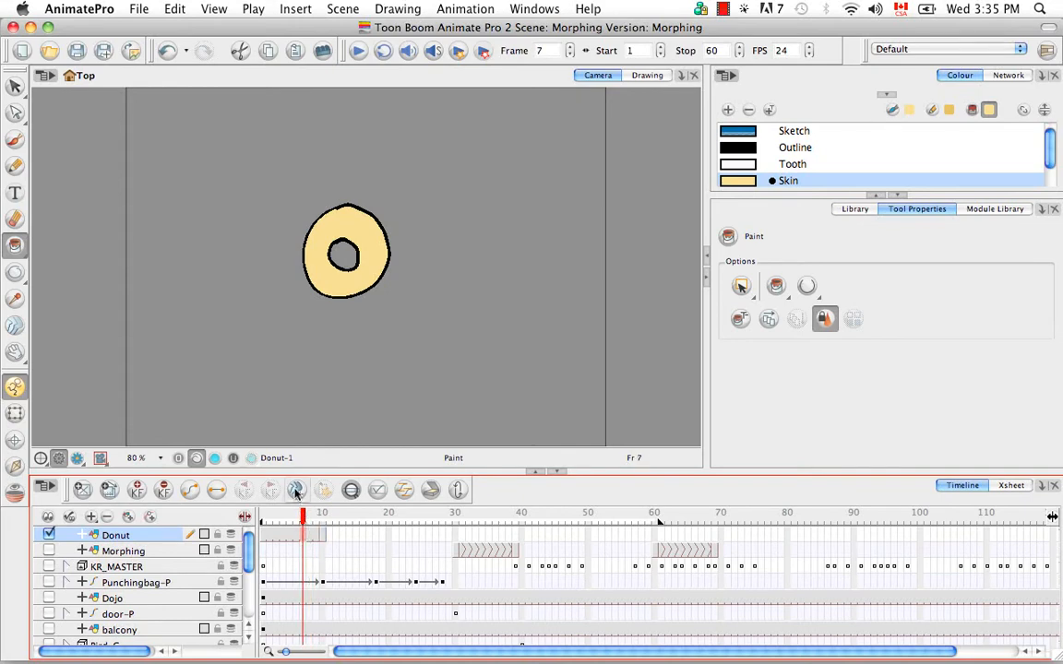
left_click(296, 490)
left_click(262, 519)
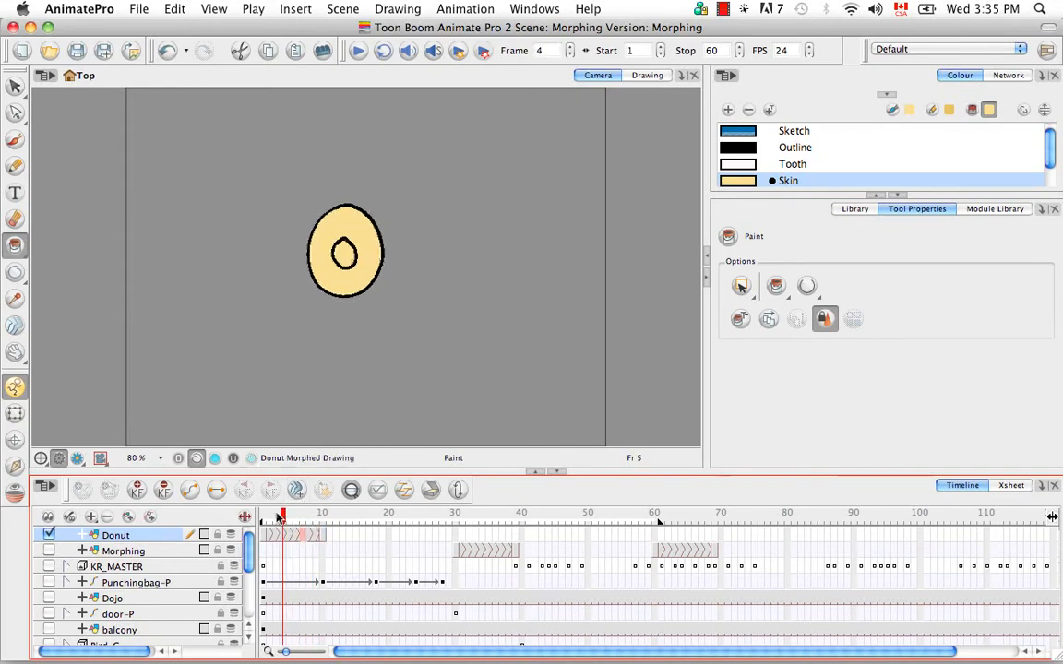
mouse_move(260, 518)
left_mouse_down()
mouse_move(322, 524)
mouse_move(302, 530)
mouse_move(322, 520)
mouse_move(262, 520)
mouse_move(322, 524)
mouse_move(303, 524)
left_mouse_up()
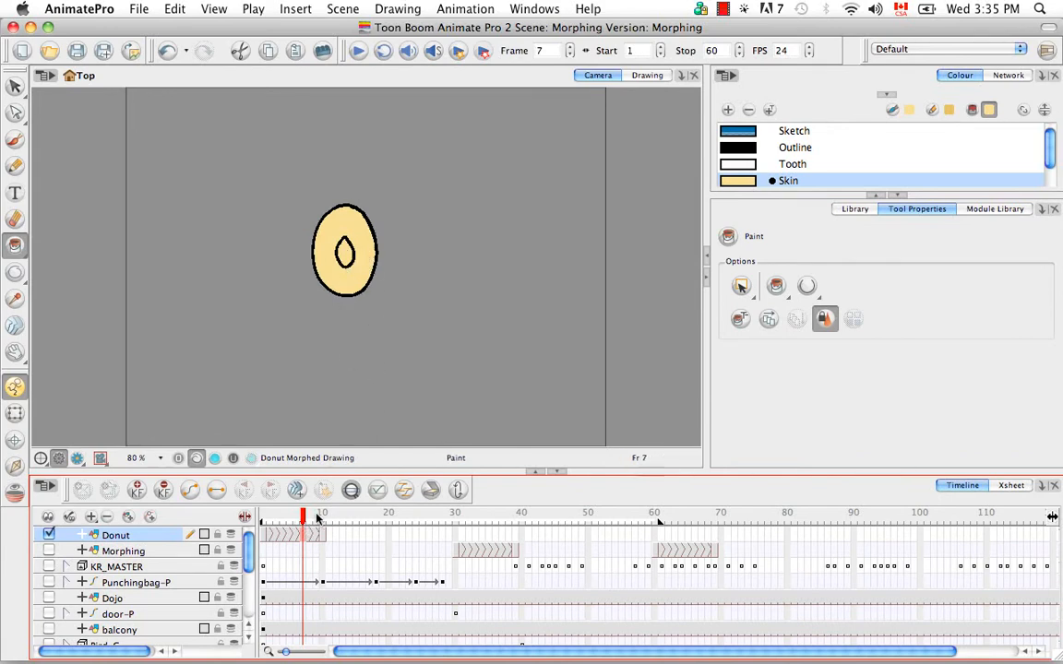
mouse_move(301, 521)
left_mouse_down()
mouse_move(263, 519)
mouse_move(318, 521)
mouse_move(301, 526)
left_mouse_up()
Delete the morphing from the Donut layer
right_click(307, 539)
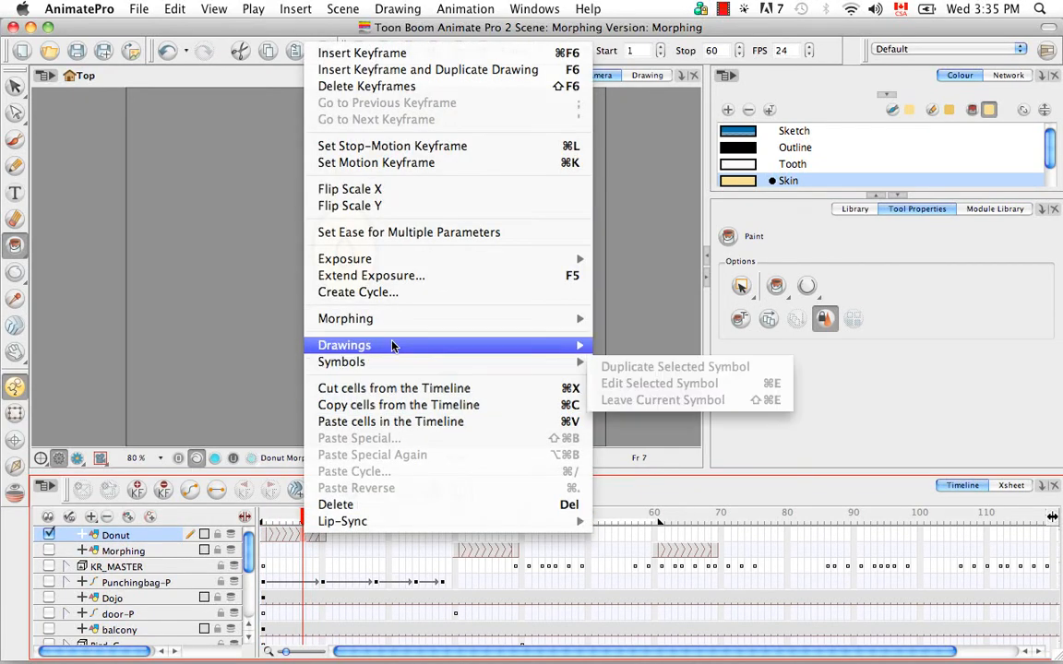
mouse_move(415, 321)
left_click(647, 341)
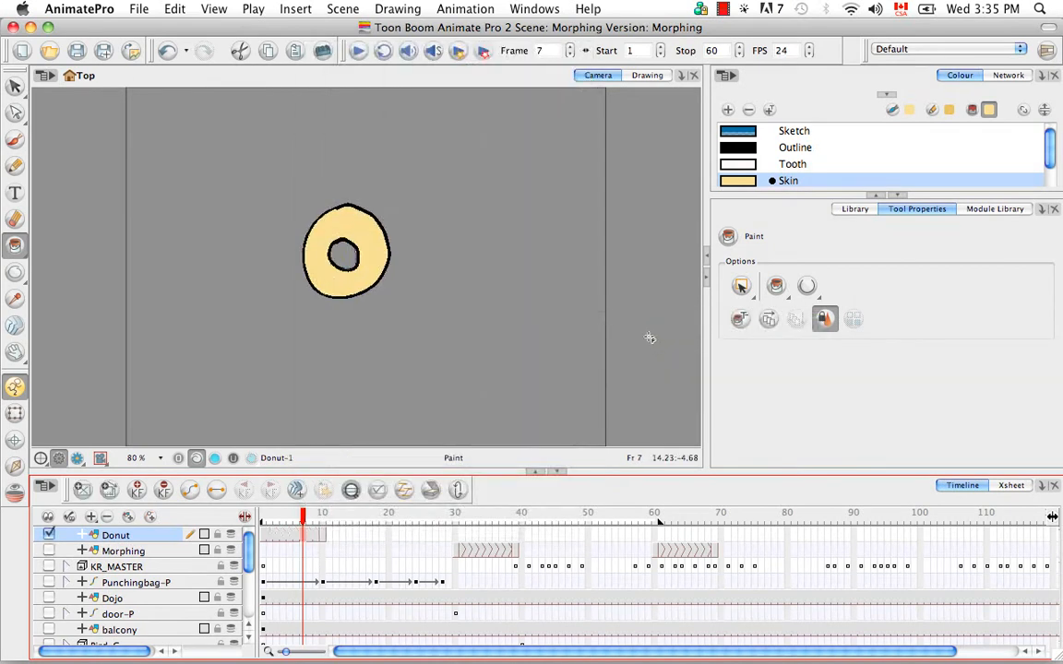
Add a new colour swatch to the palette and name it transparent fill
left_click(900, 196)
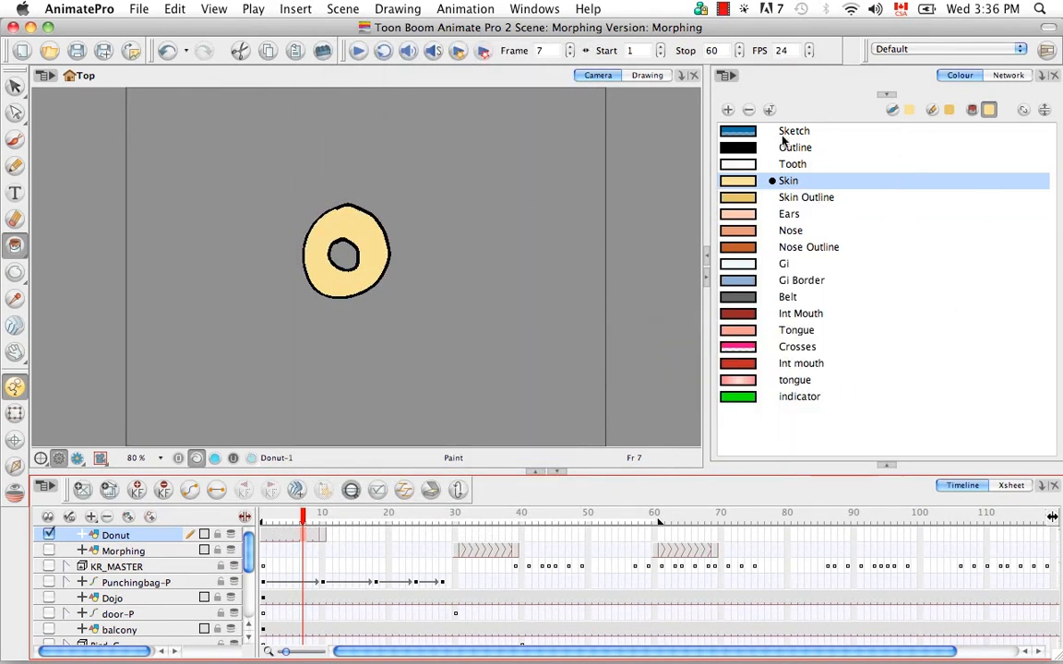
left_click(728, 110)
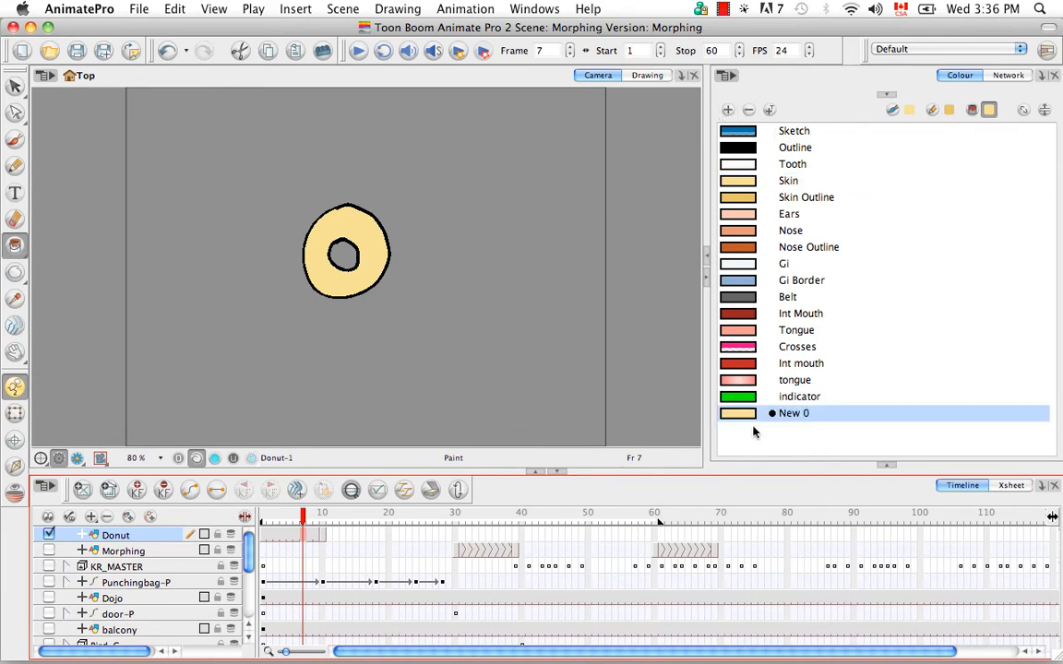
double_click(799, 415)
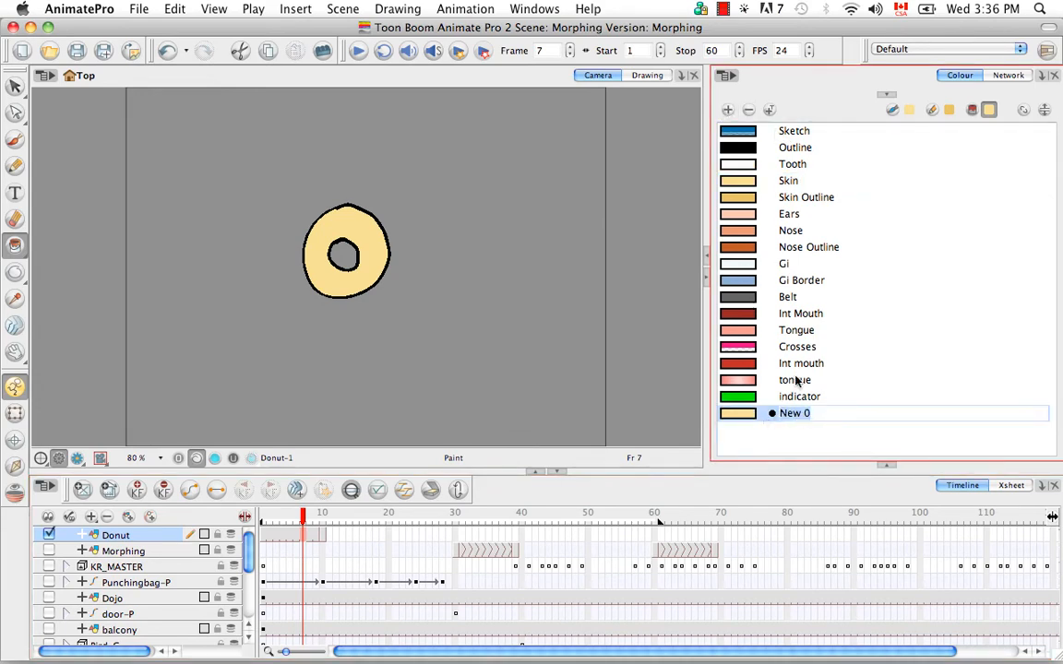
key("BackSpace")
type("tras")
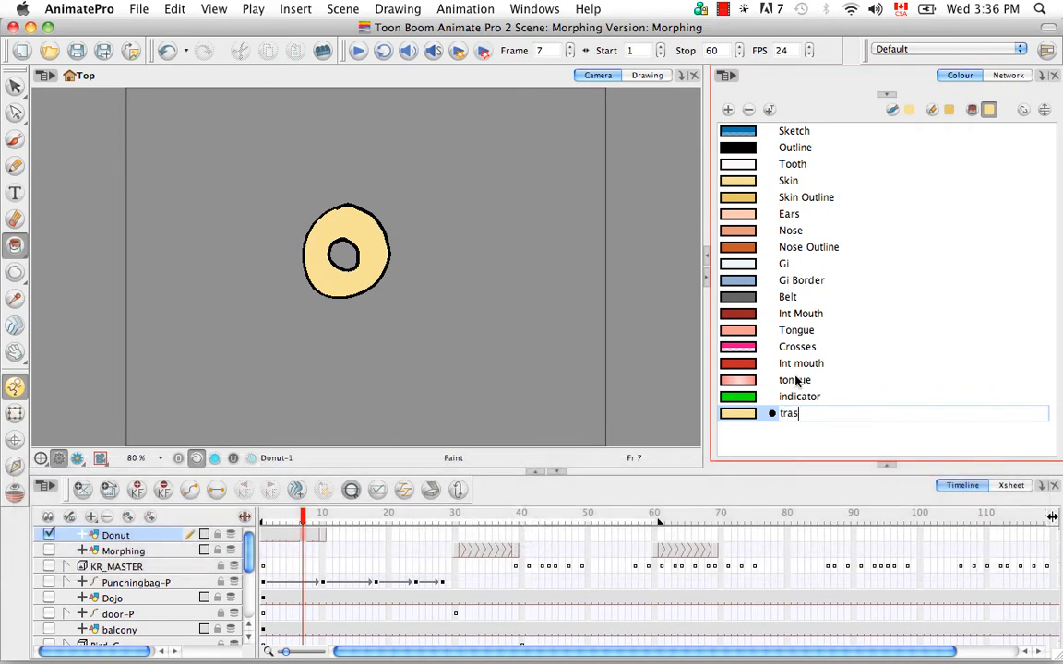
key("BackSpace")
type("n")
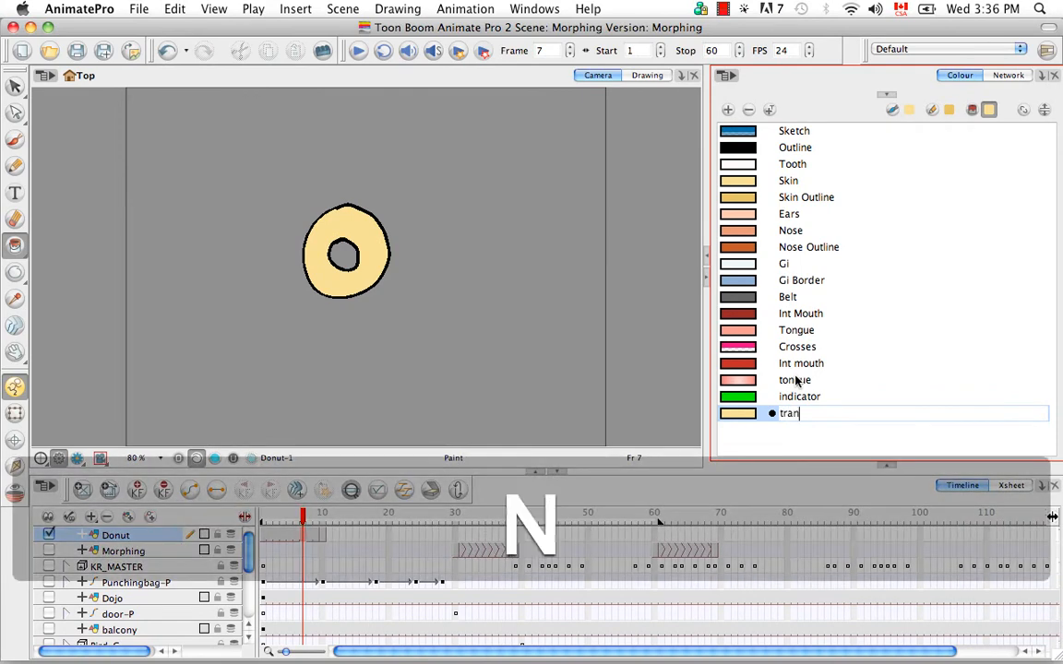
type("sparent")
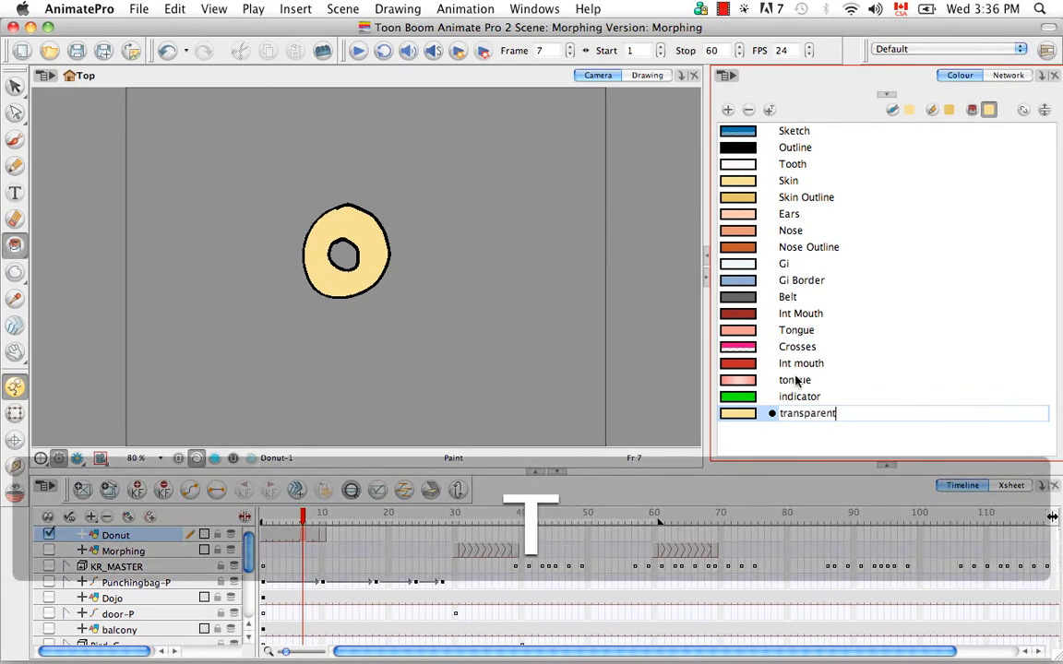
type(" fill")
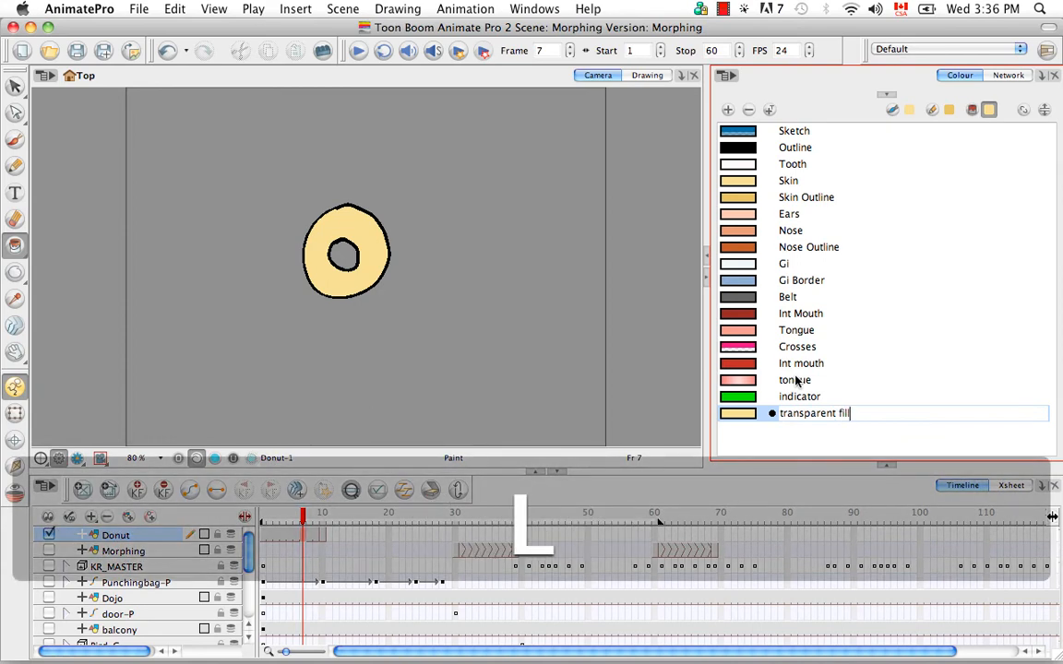
key("Return")
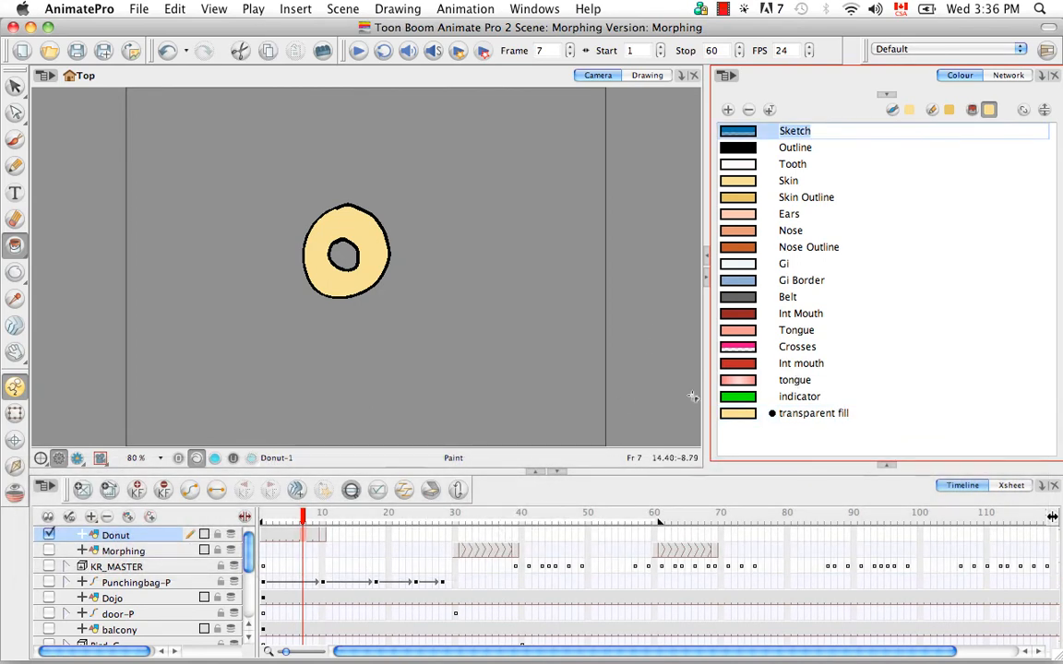
Set the transparent fill colour's alpha to 0 and paint the hole of both donut drawings with it
double_click(741, 418)
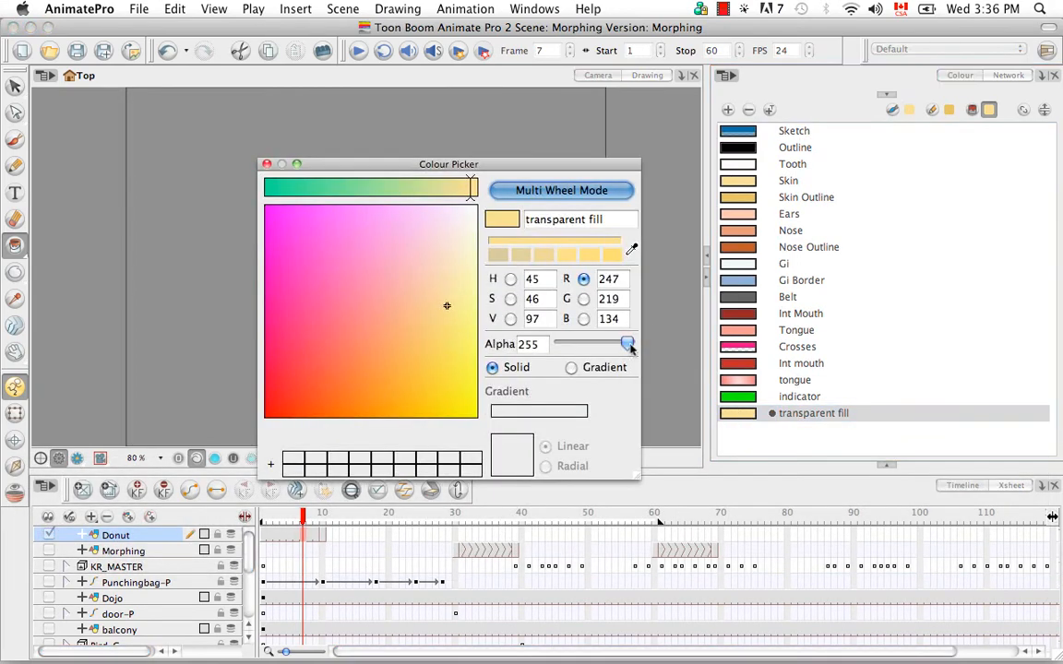
left_click_drag(630, 345, 536, 348)
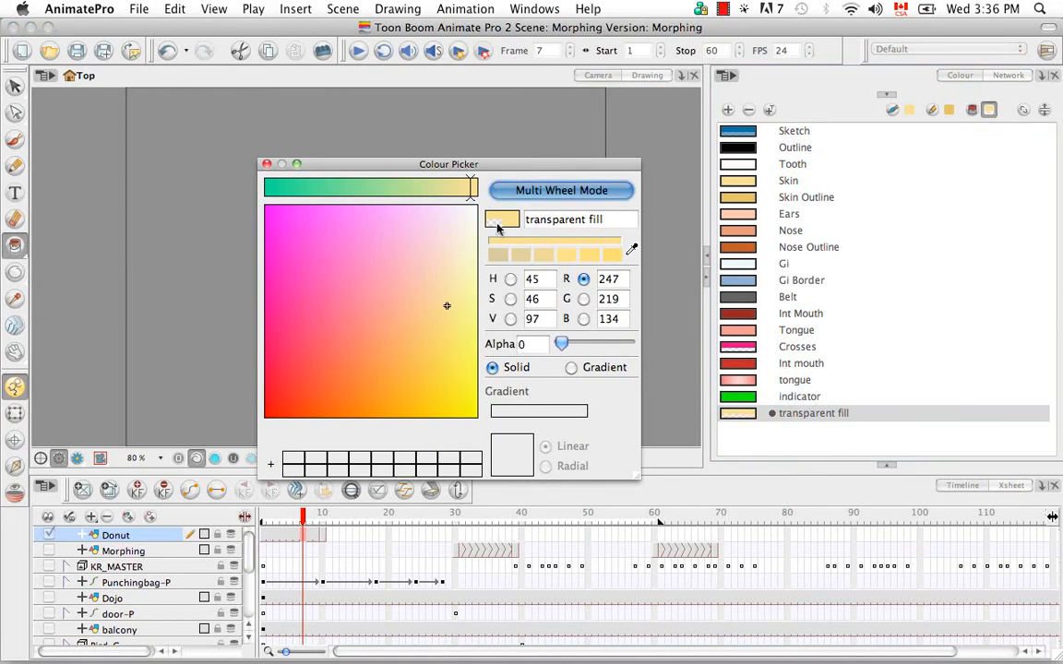
left_click(266, 165)
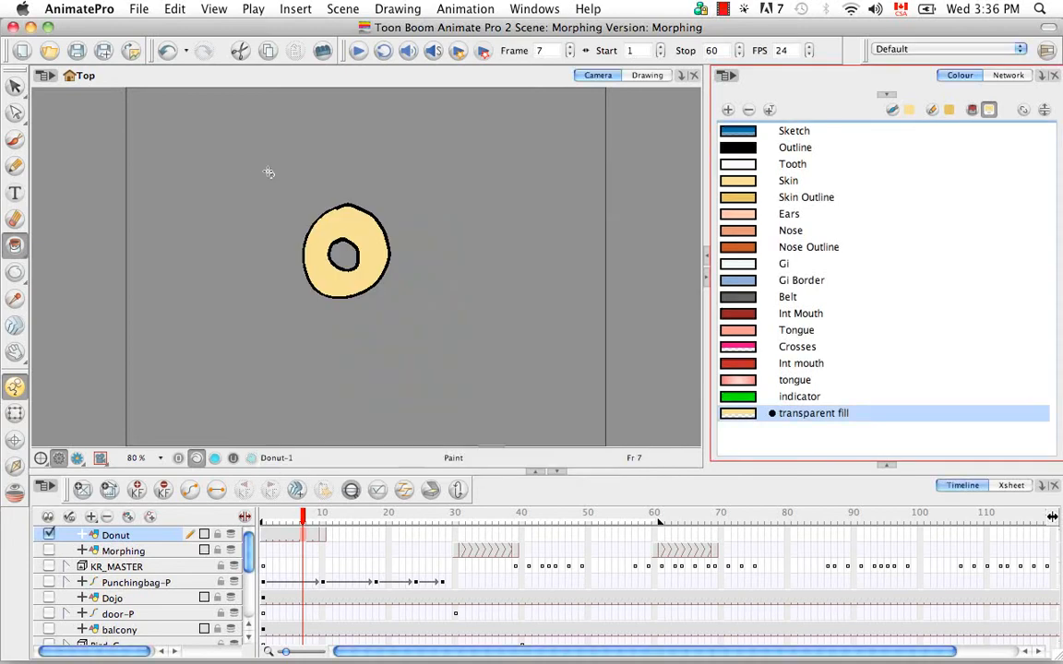
left_click(348, 263)
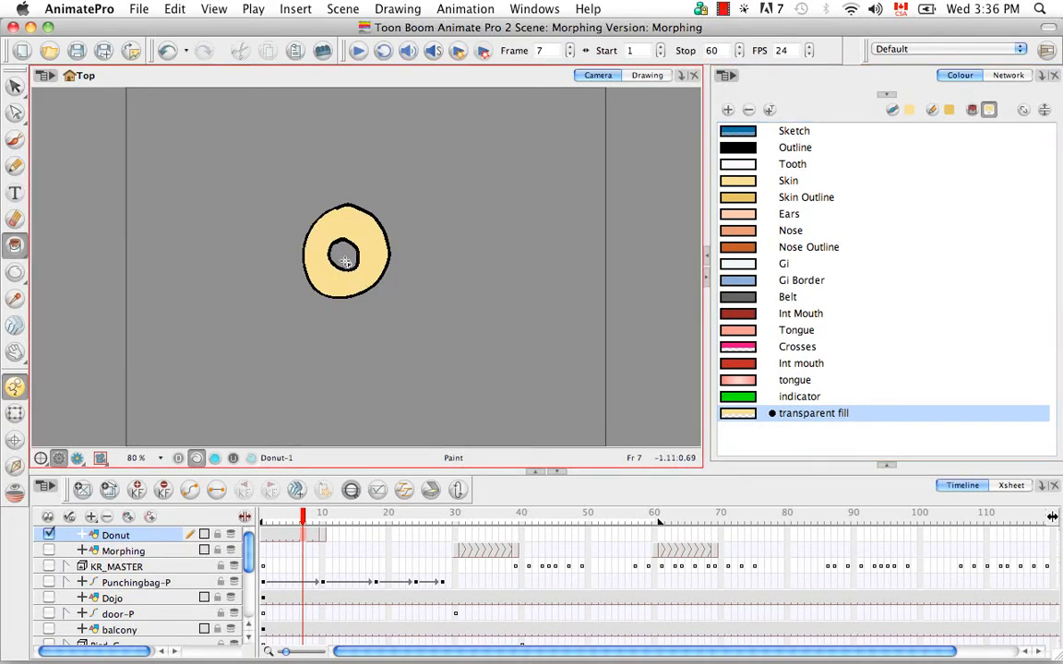
left_click(322, 538)
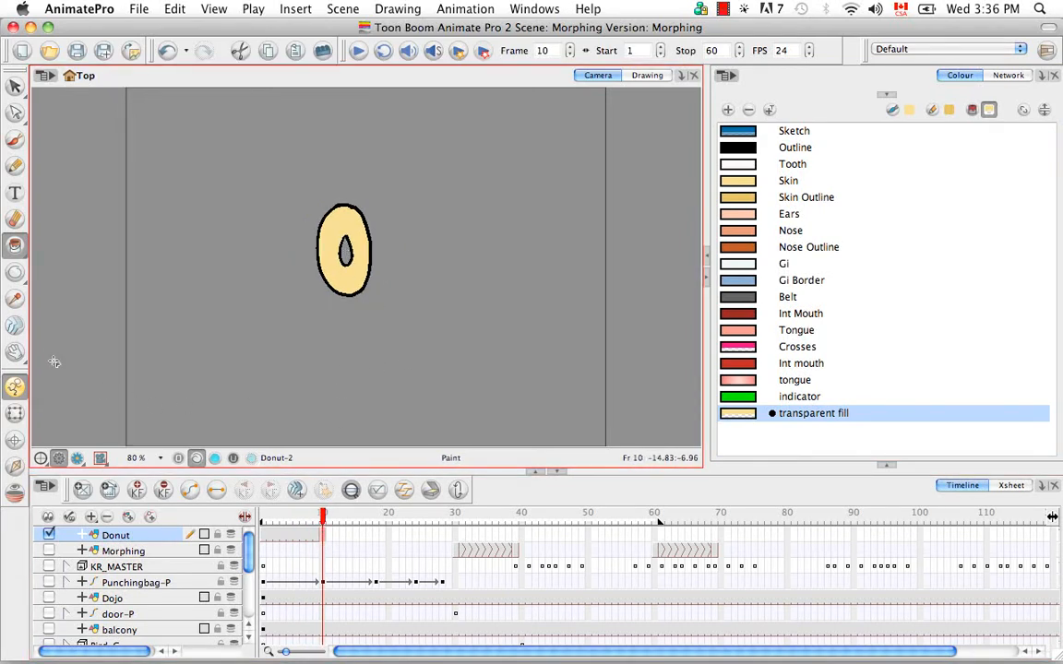
Activate the Morphing tool with its properties enlarged and create a morph from the round donut to the narrow donut on frame 10
left_click(15, 326)
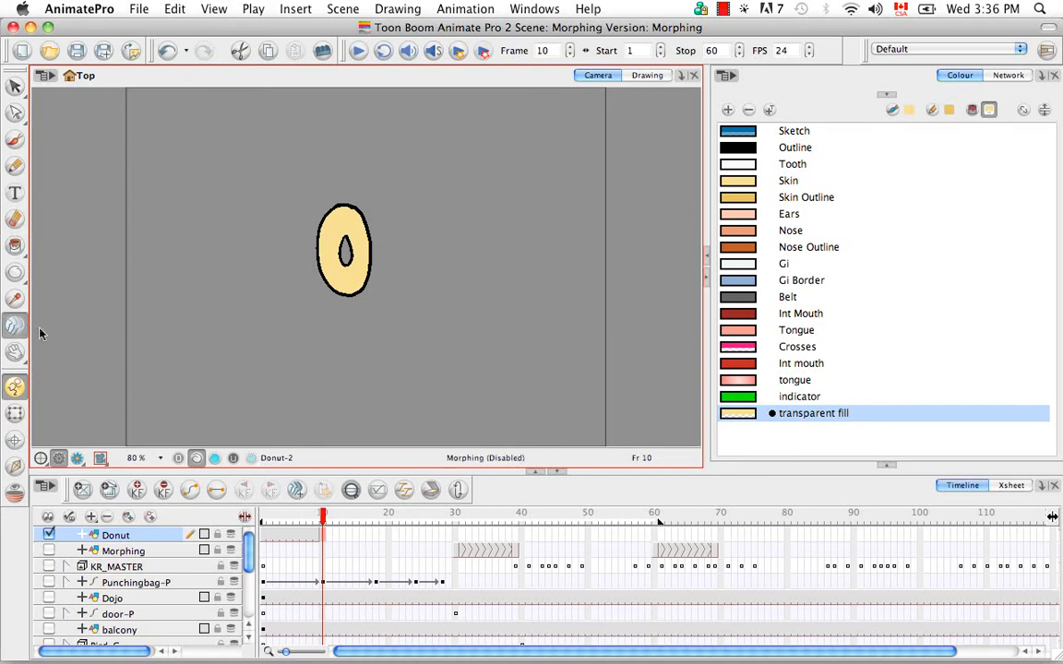
left_click(886, 465)
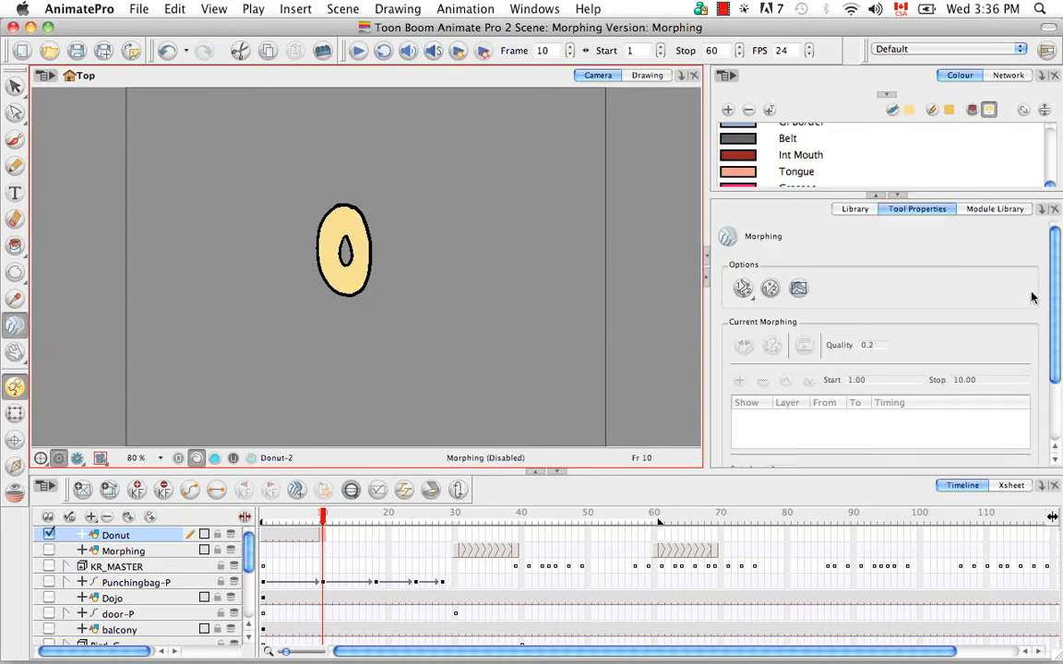
left_click(878, 195)
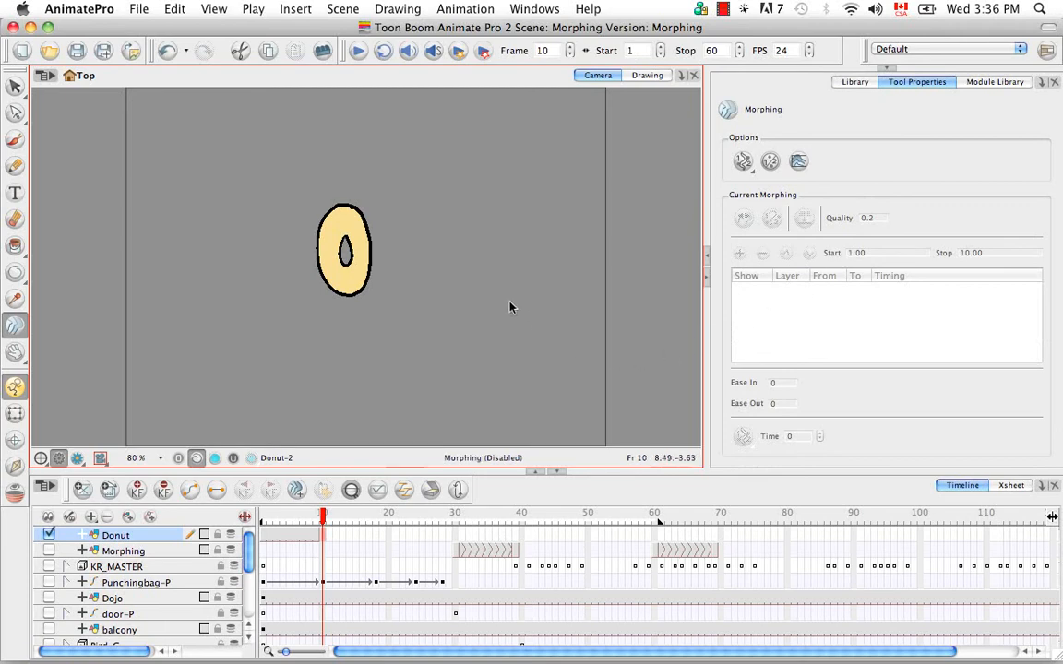
left_click(316, 542)
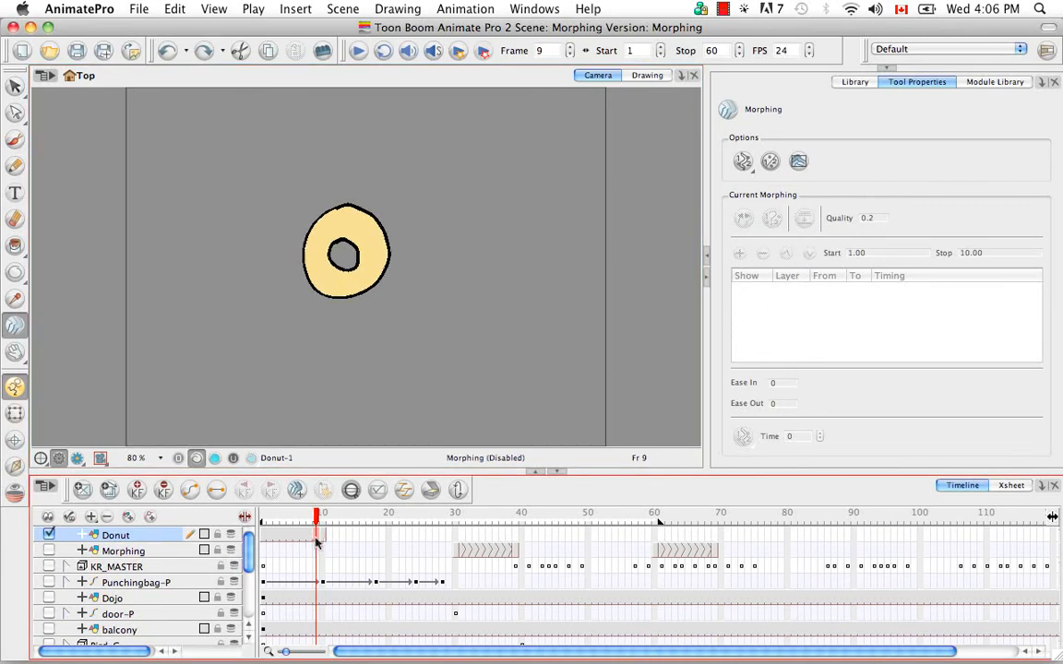
left_click(296, 490)
On frame 1, turn on the current morph's option beside Quality and show the narrow donut on frame 10
left_click(265, 536)
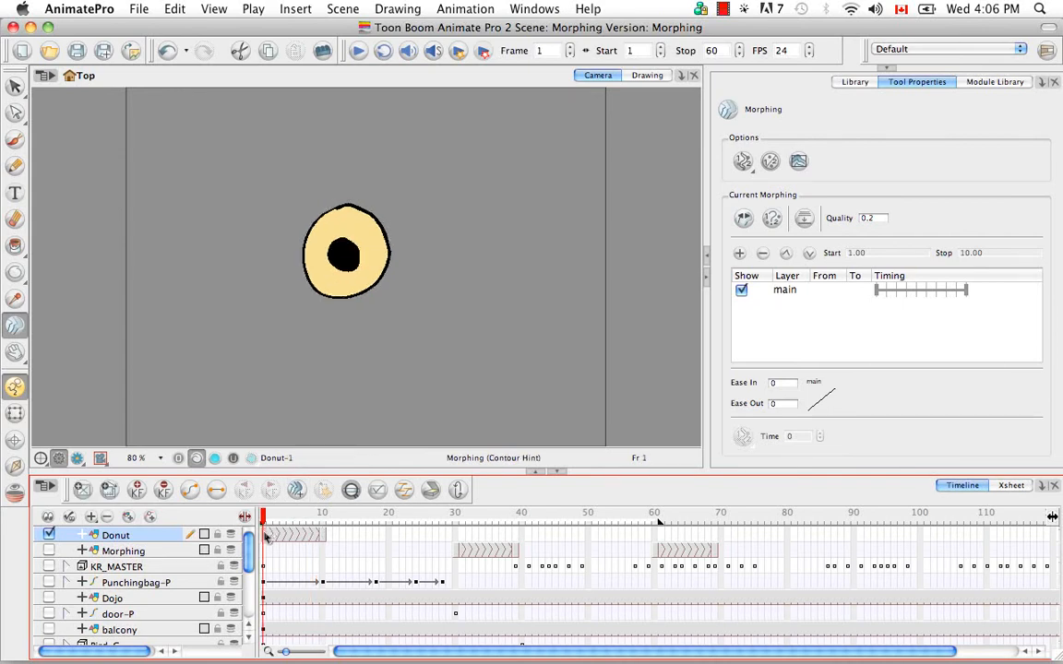
left_click(805, 220)
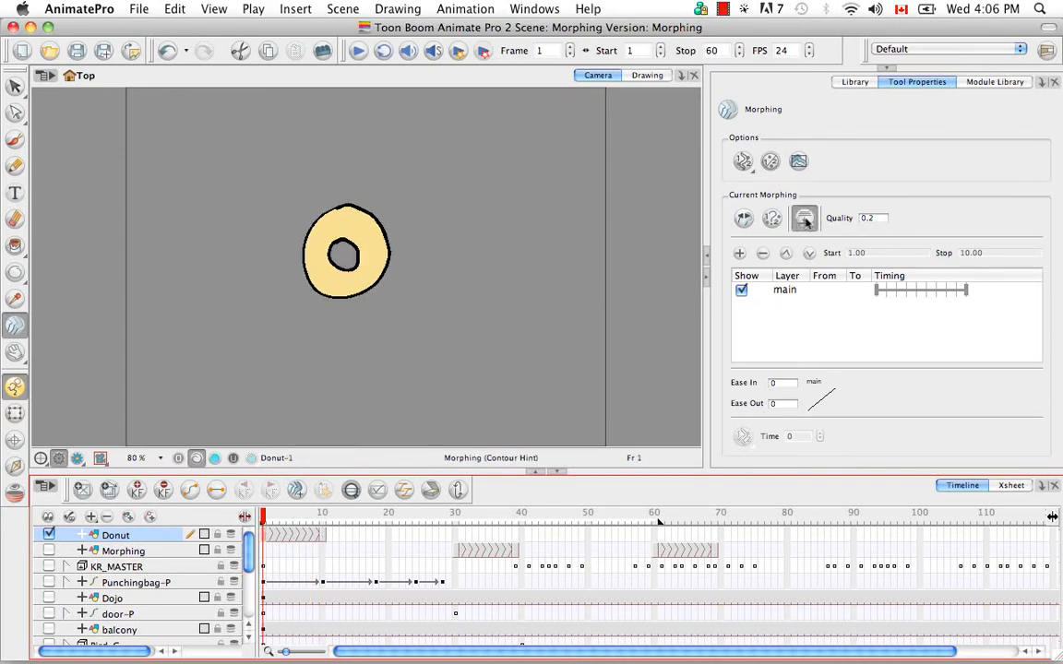
left_click(324, 537)
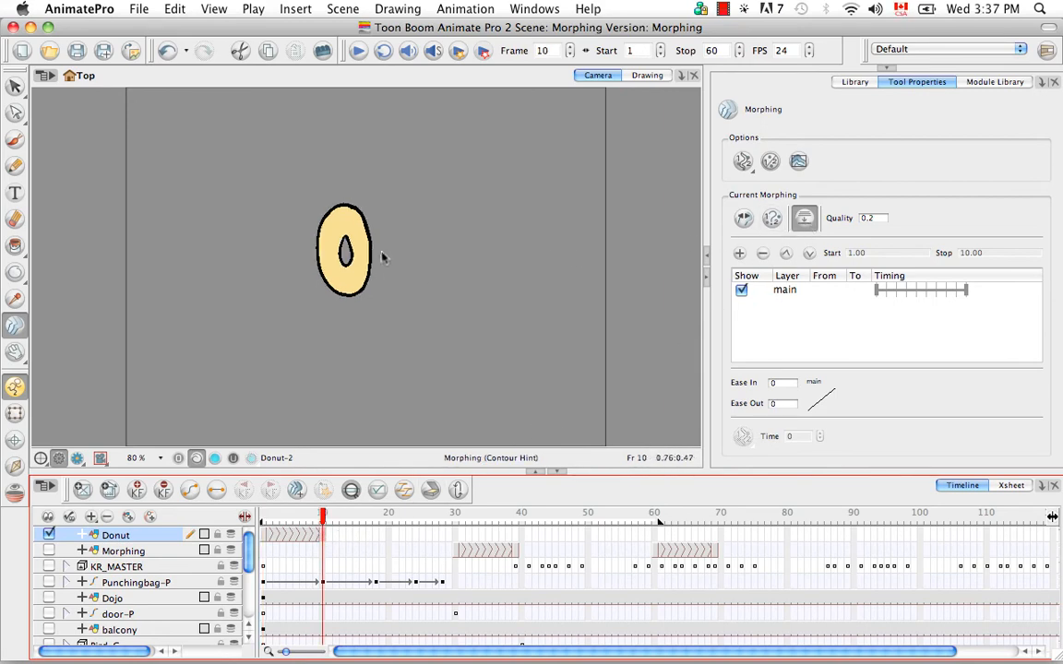
mouse_move(323, 514)
left_mouse_down()
mouse_move(261, 514)
mouse_move(297, 514)
mouse_move(322, 533)
mouse_move(262, 531)
mouse_move(323, 532)
left_mouse_up()
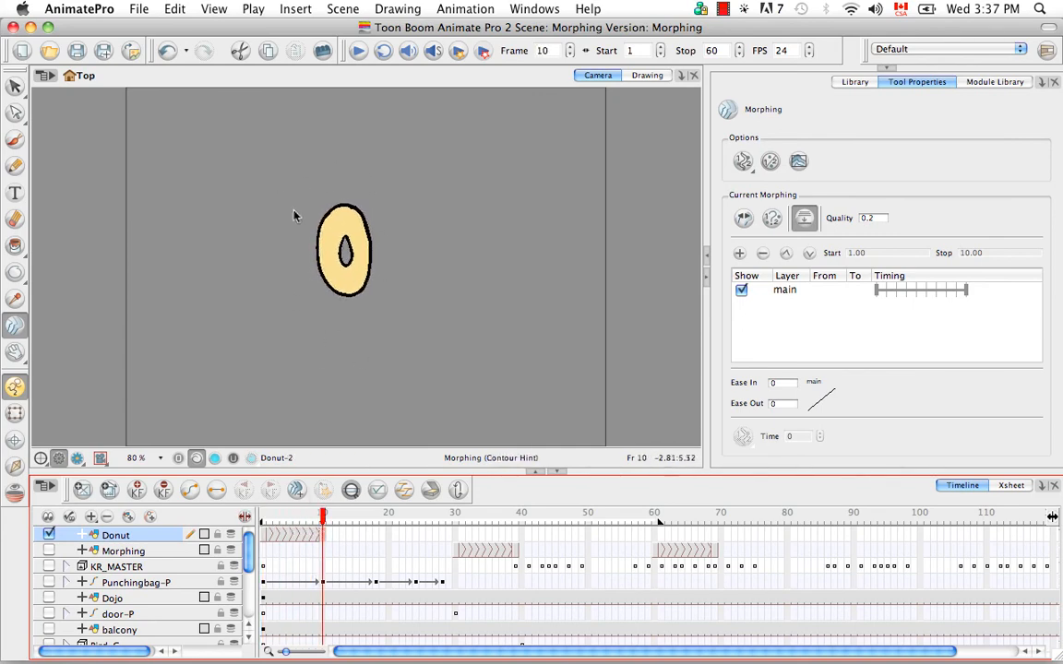